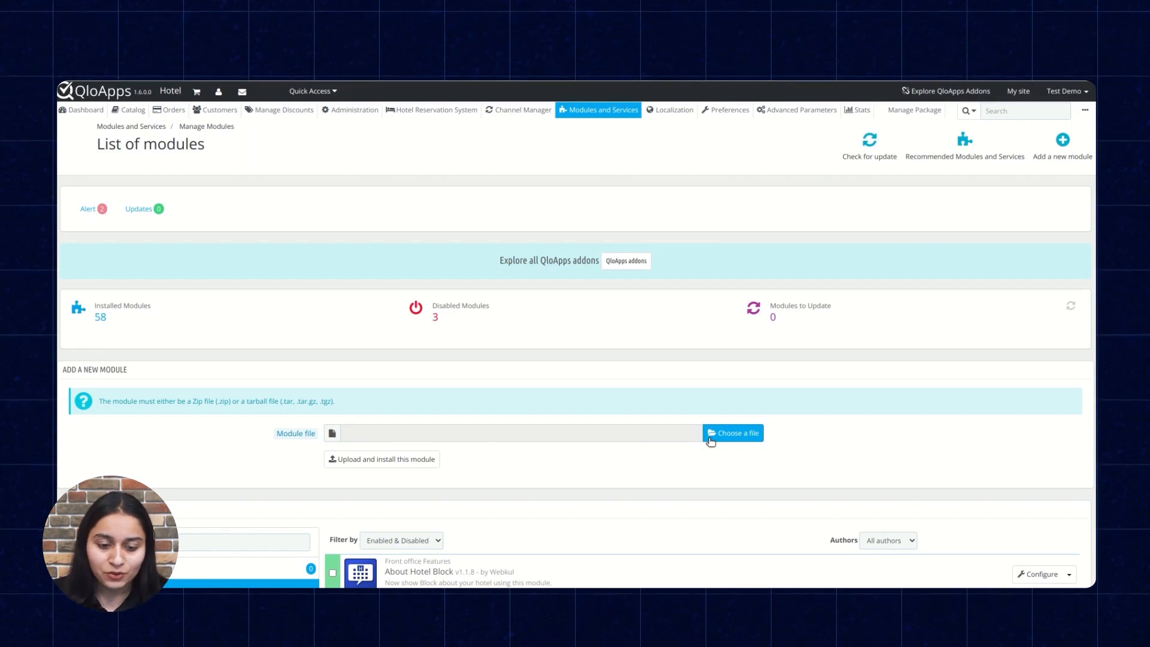
# Step: Go to the front page slider's Manage Sliders list and start adding a new slider
pyautogui.moveTo(1082, 124)
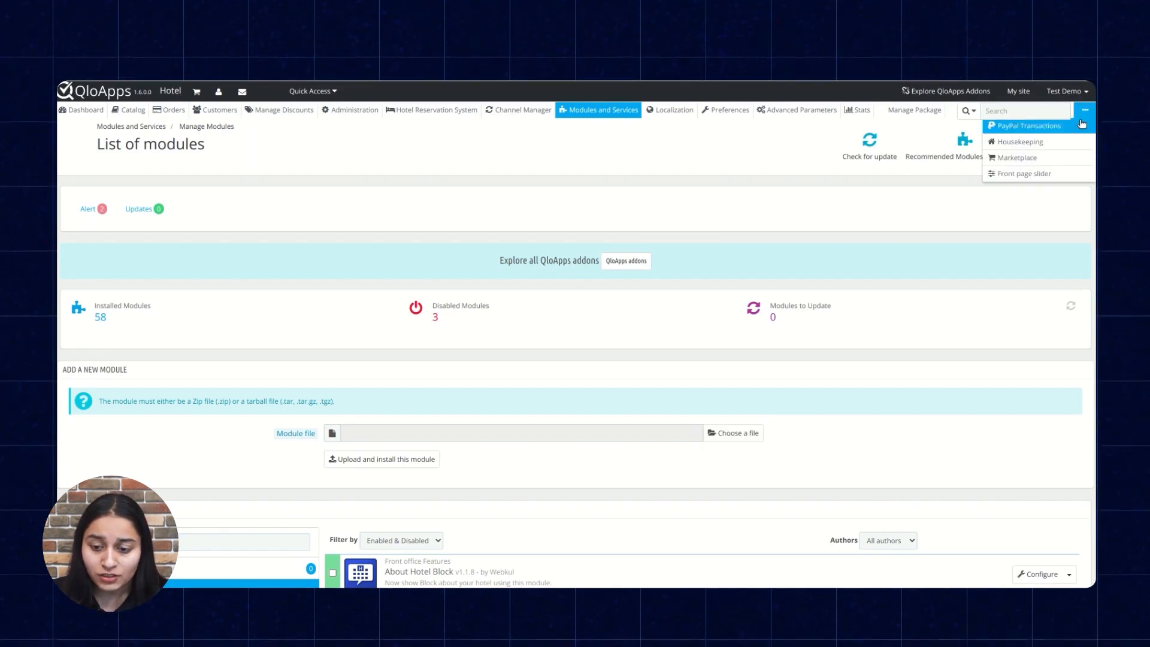
pyautogui.moveTo(1083, 181)
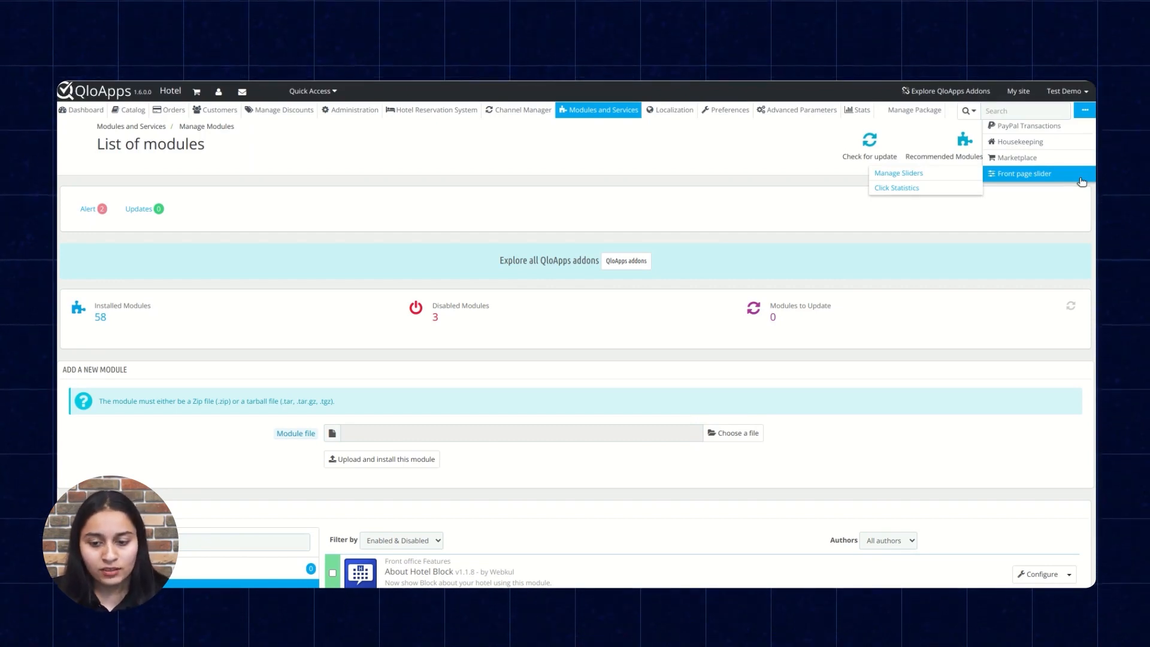
pyautogui.click(1082, 178)
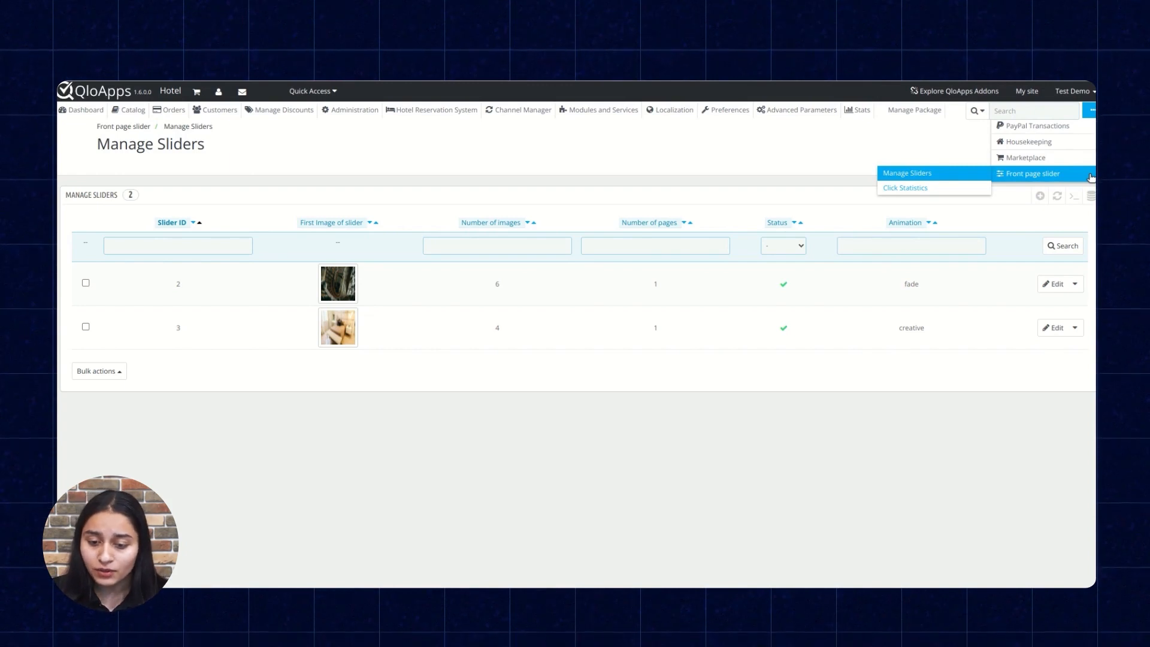
pyautogui.click(906, 172)
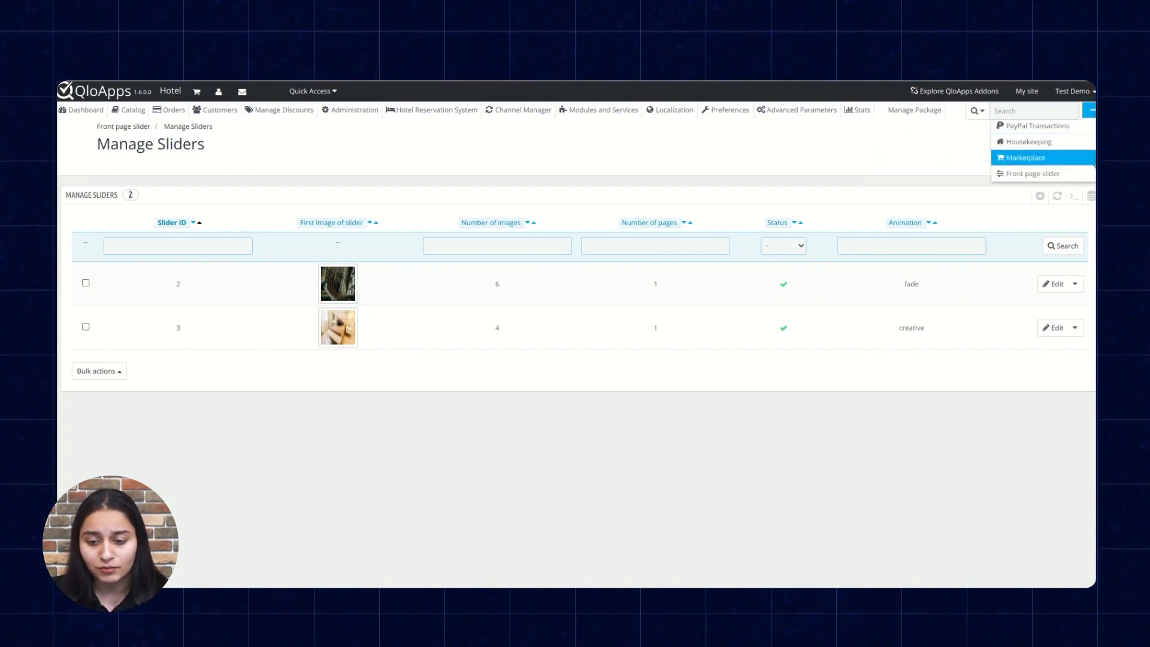
pyautogui.moveTo(1085, 180)
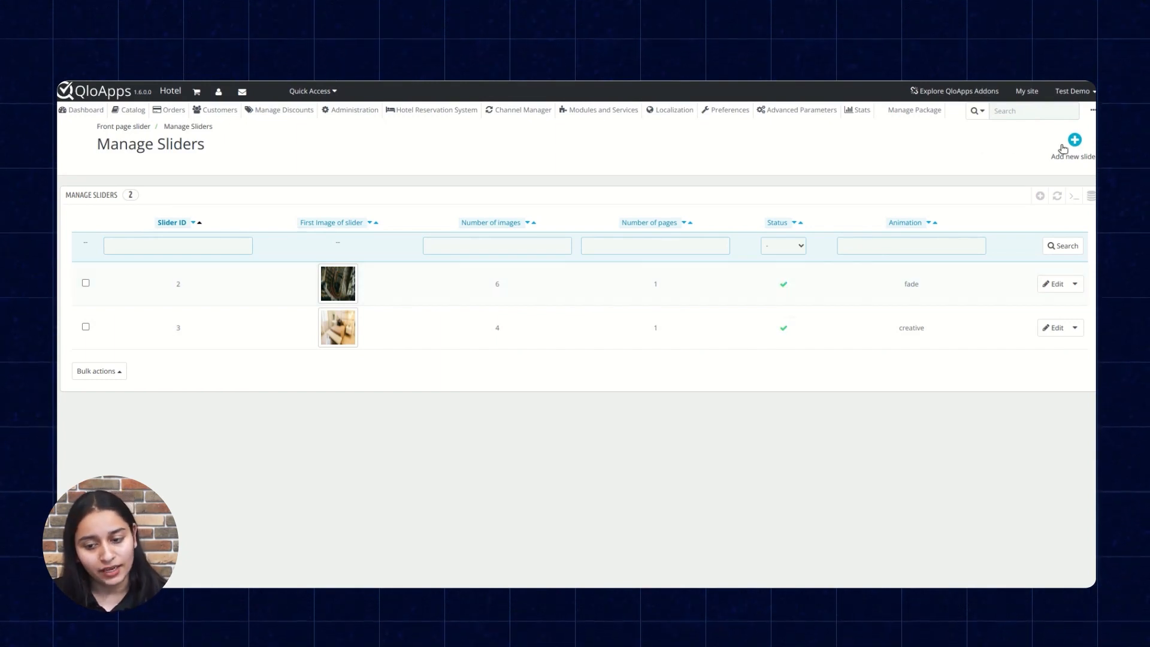
pyautogui.click(1063, 149)
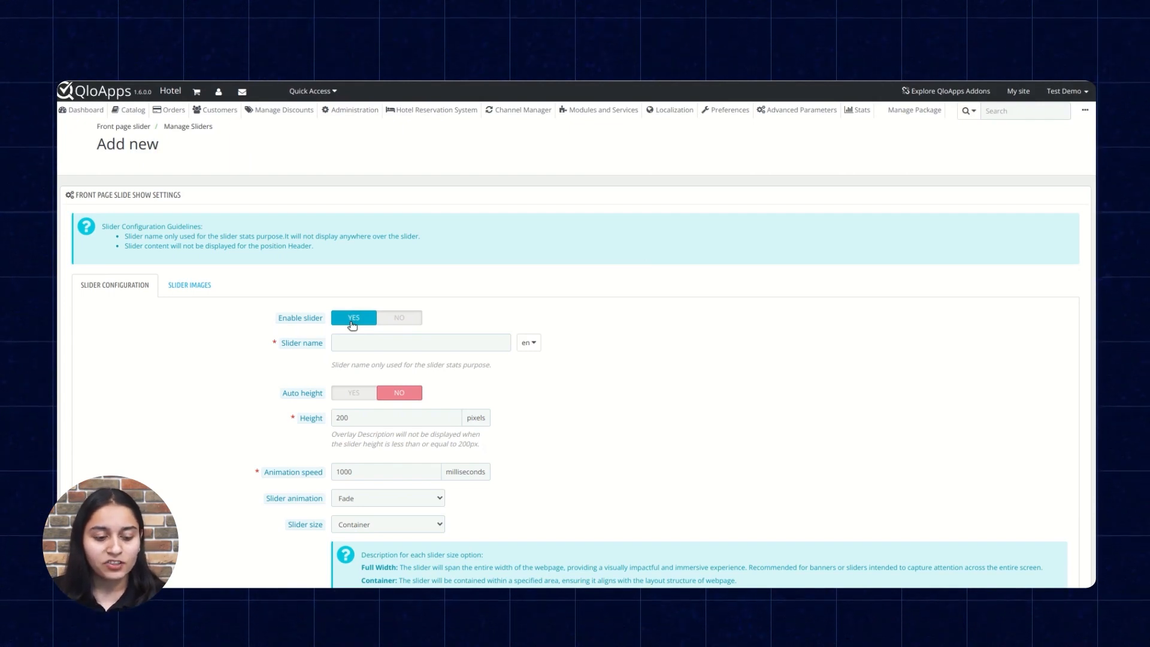
# Step: Name the new slider "Room Type Features"
pyautogui.click(353, 342)
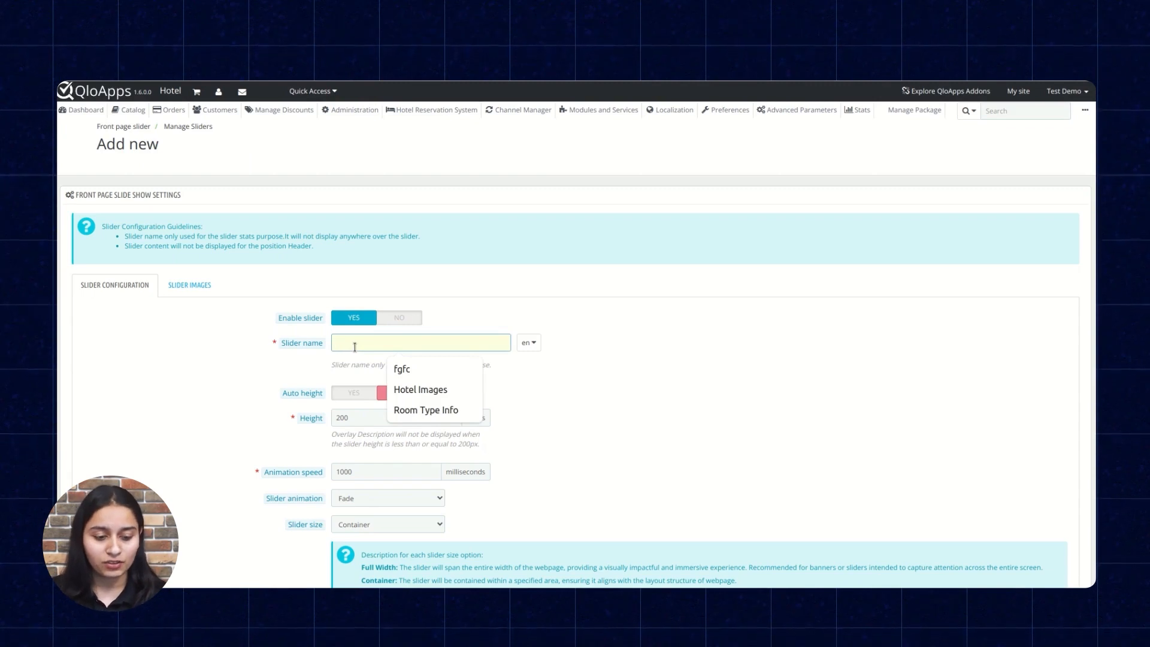
pyautogui.write('Room Type ')
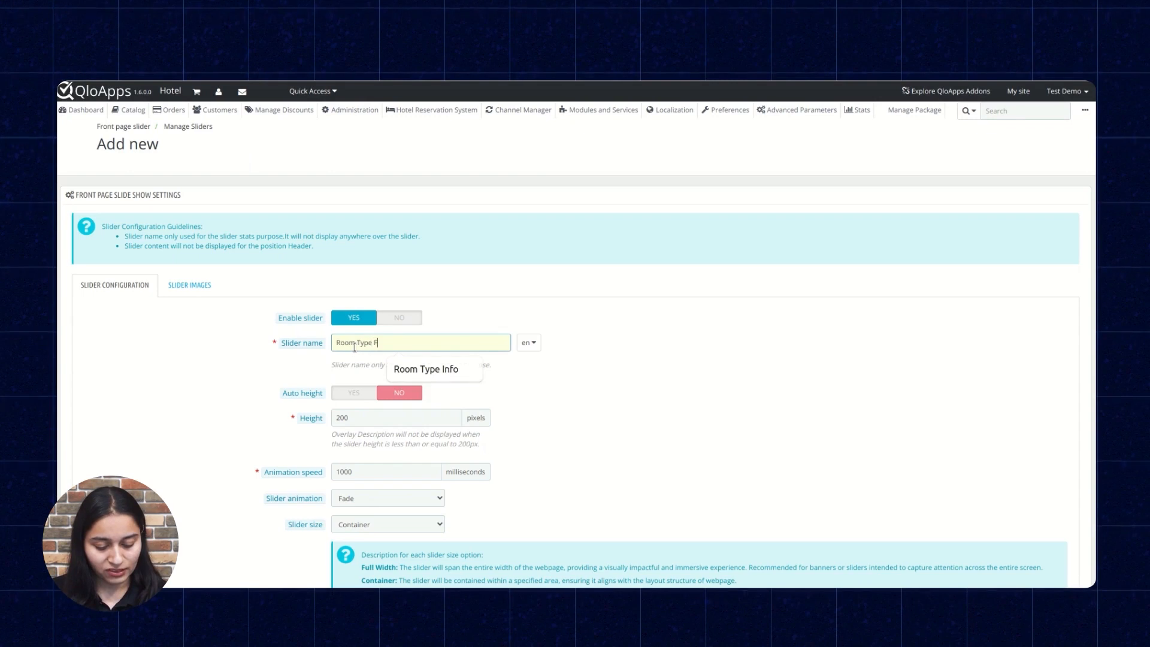
pyautogui.write('Features')
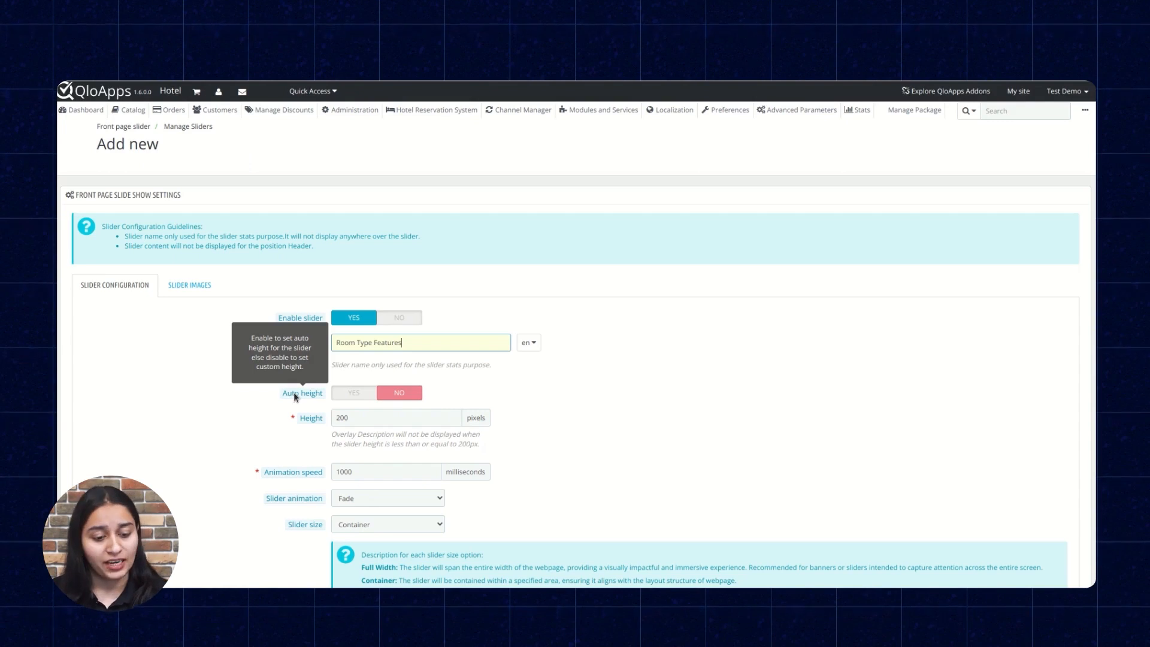
# Step: Leave auto height disabled and set the slider height to 600 pixels
pyautogui.click(339, 394)
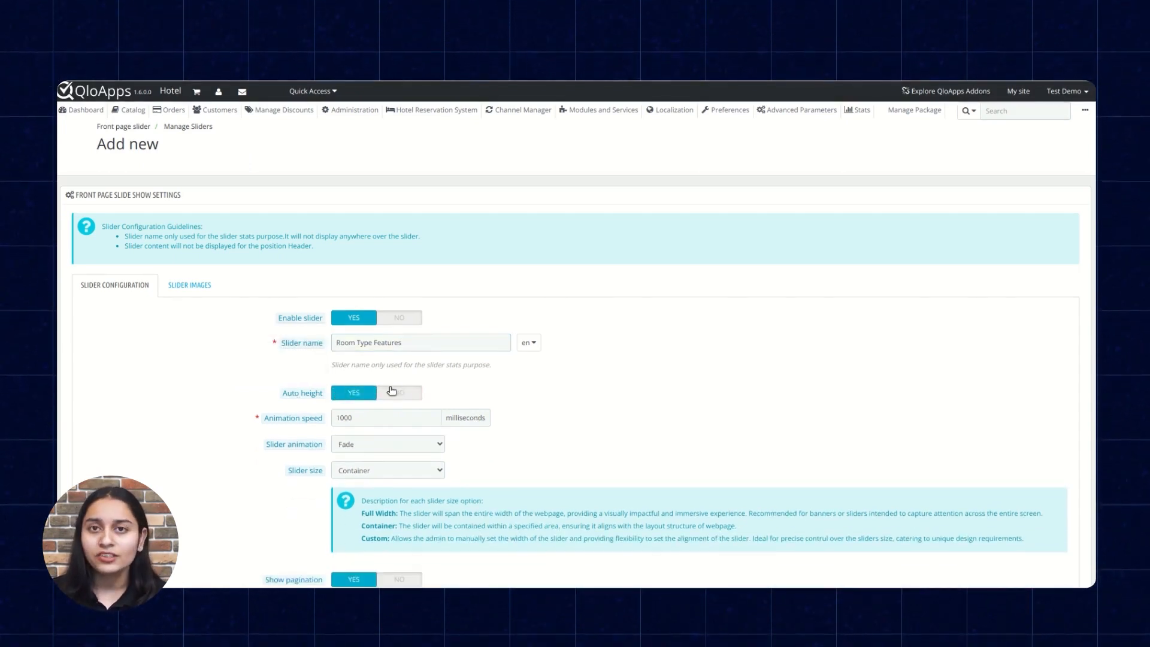
pyautogui.click(393, 392)
pyautogui.click(386, 422)
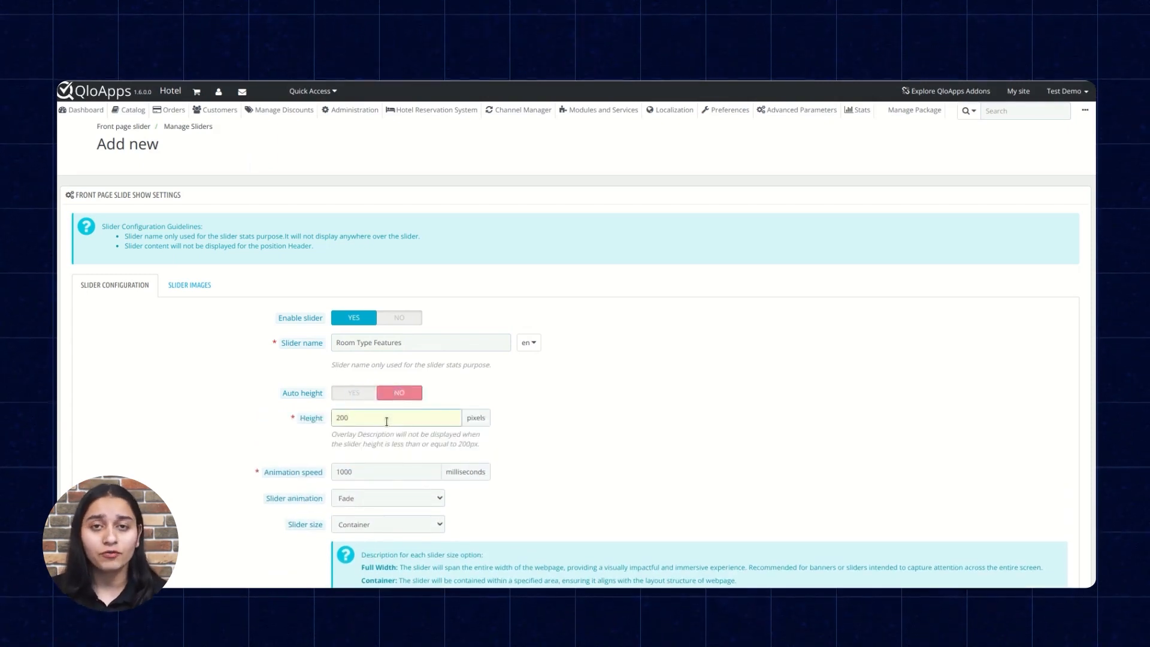
pyautogui.press('BackSpace')
pyautogui.write('600')
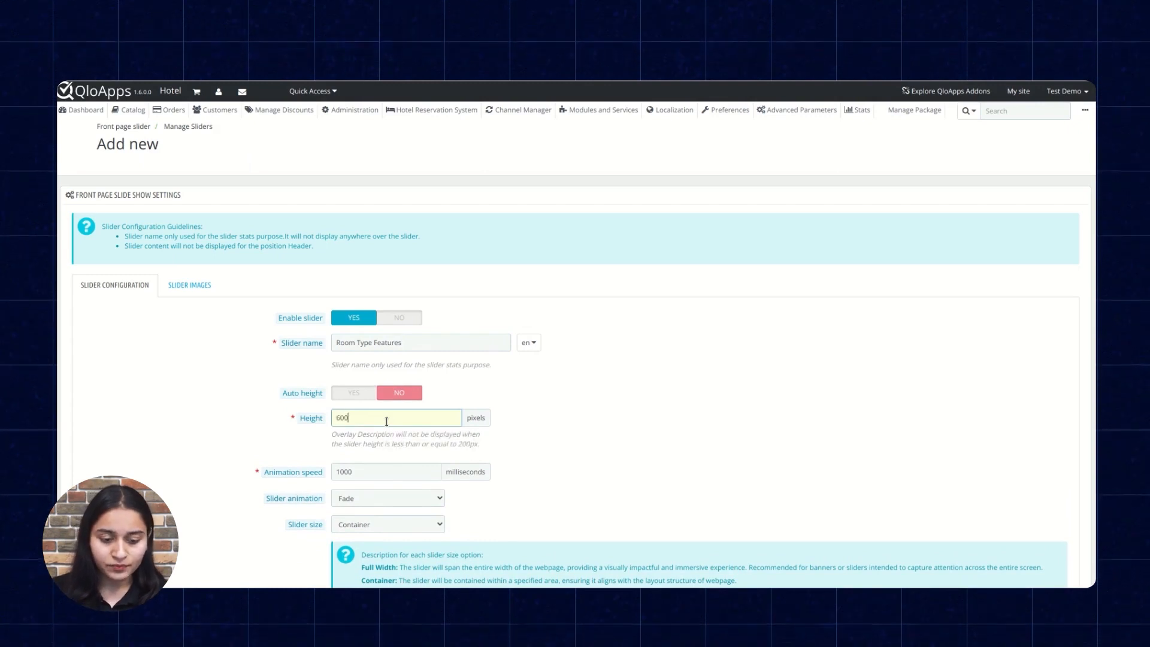
# Step: Choose Fade as the slider animation, leaving the animation speed at 1000 milliseconds
pyautogui.scroll(-1, 378, 390)
pyautogui.click(375, 403)
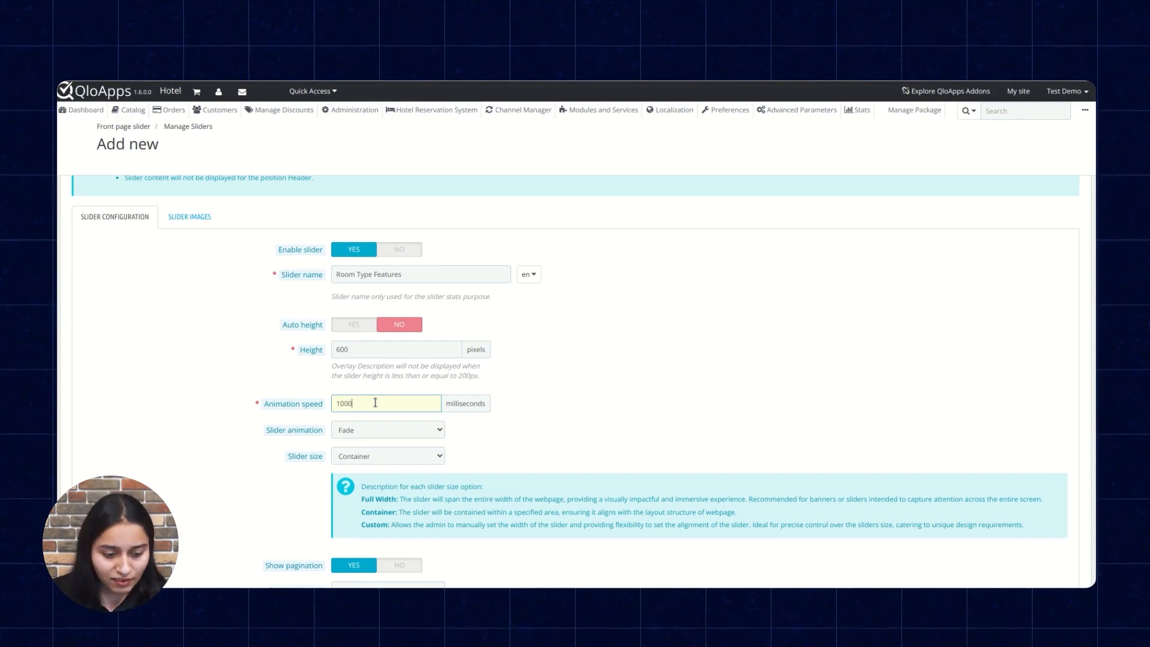
pyautogui.scroll(-1, 375, 403)
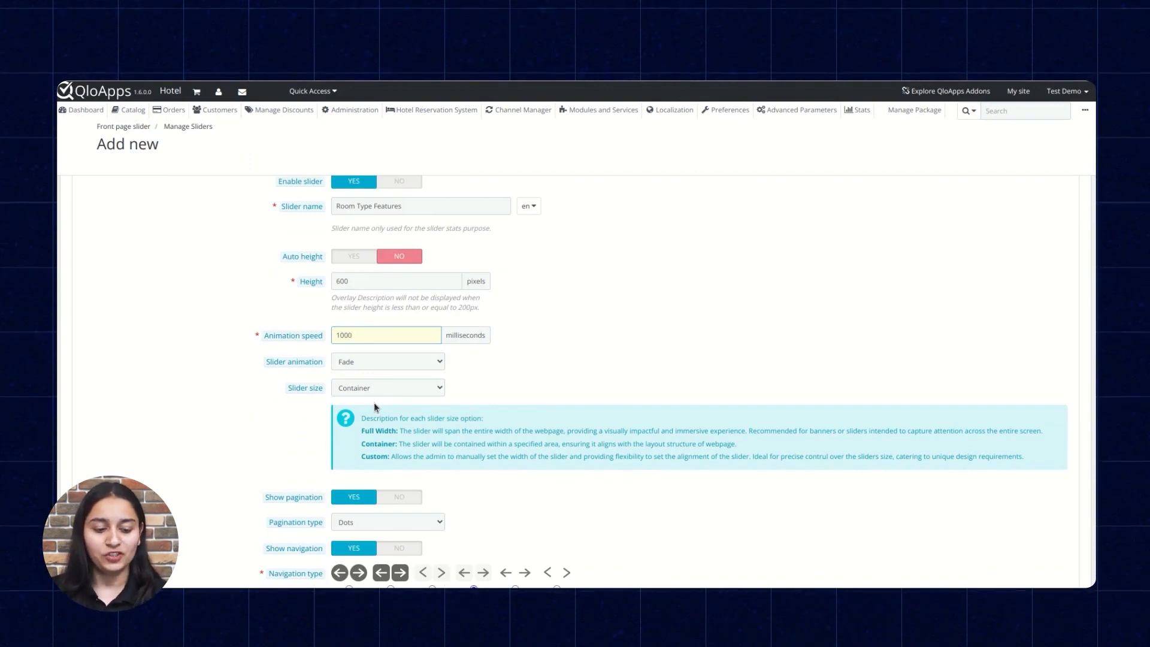
pyautogui.click(376, 363)
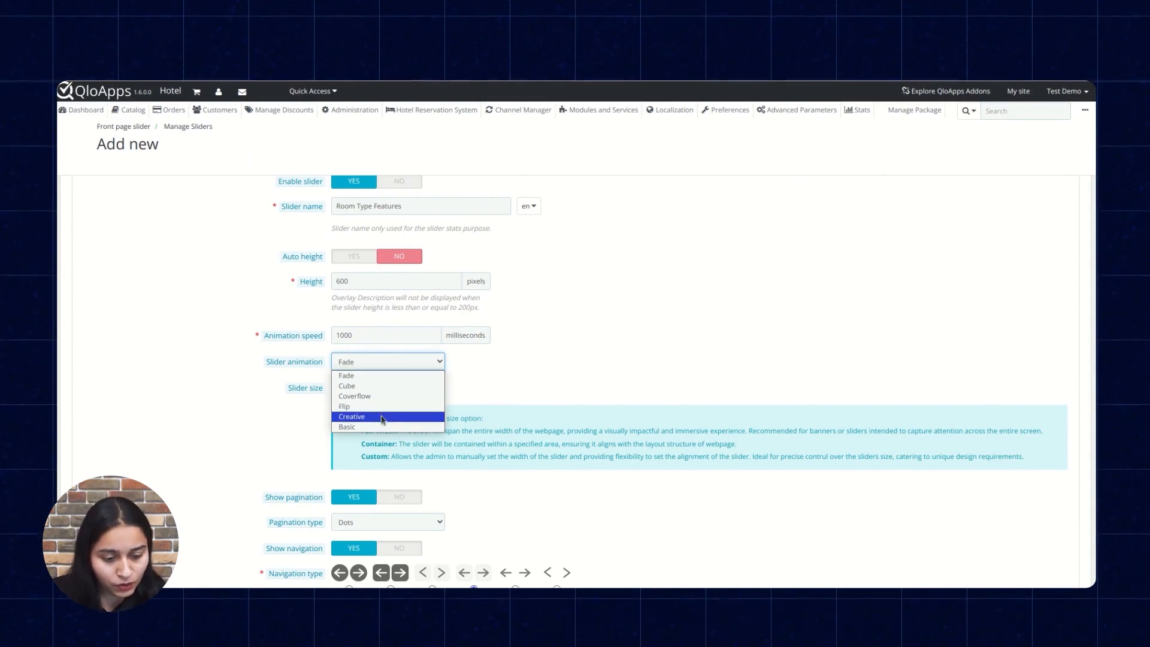
pyautogui.click(384, 375)
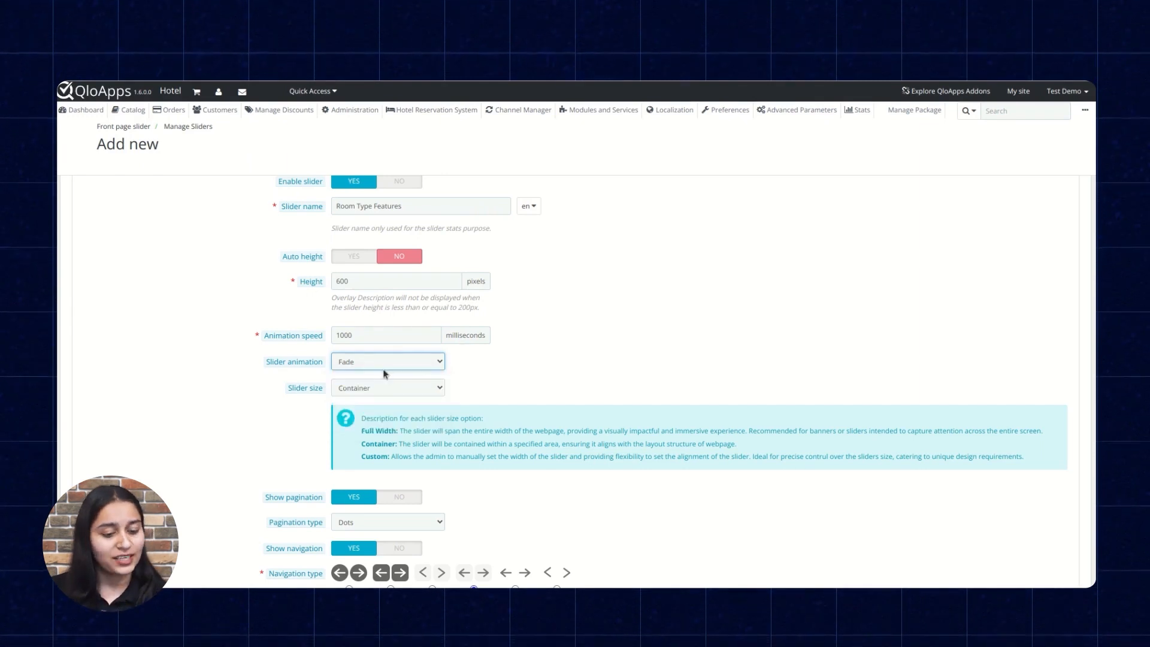
# Step: Set the slider size to Full Width
pyautogui.scroll(-1, 384, 374)
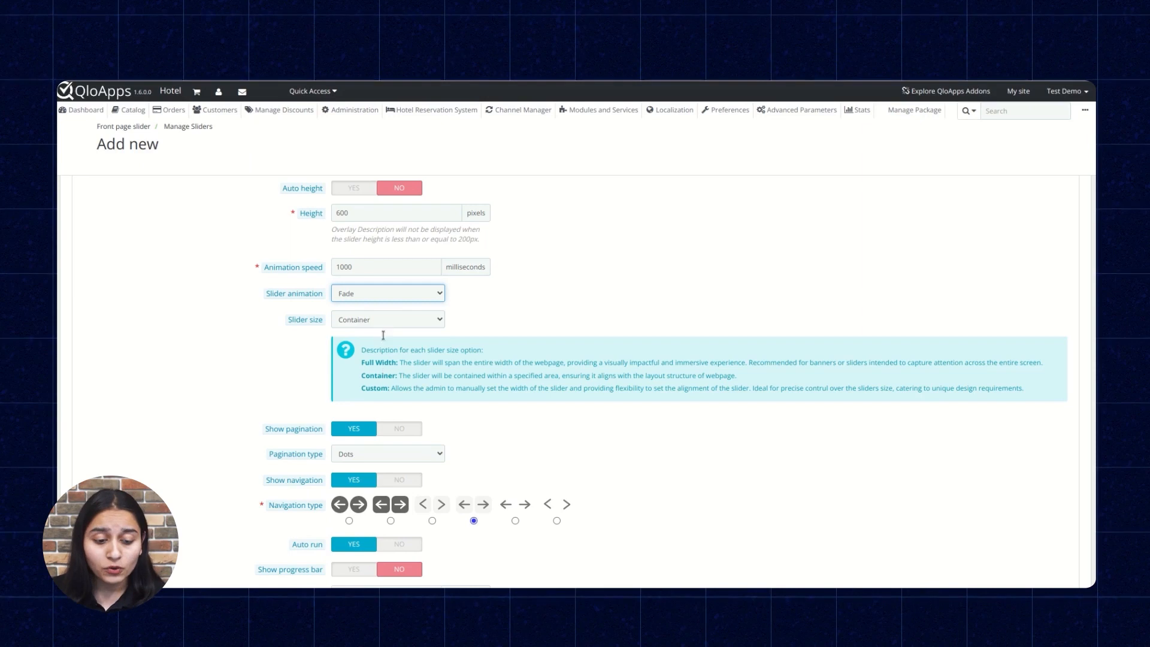
pyautogui.click(387, 320)
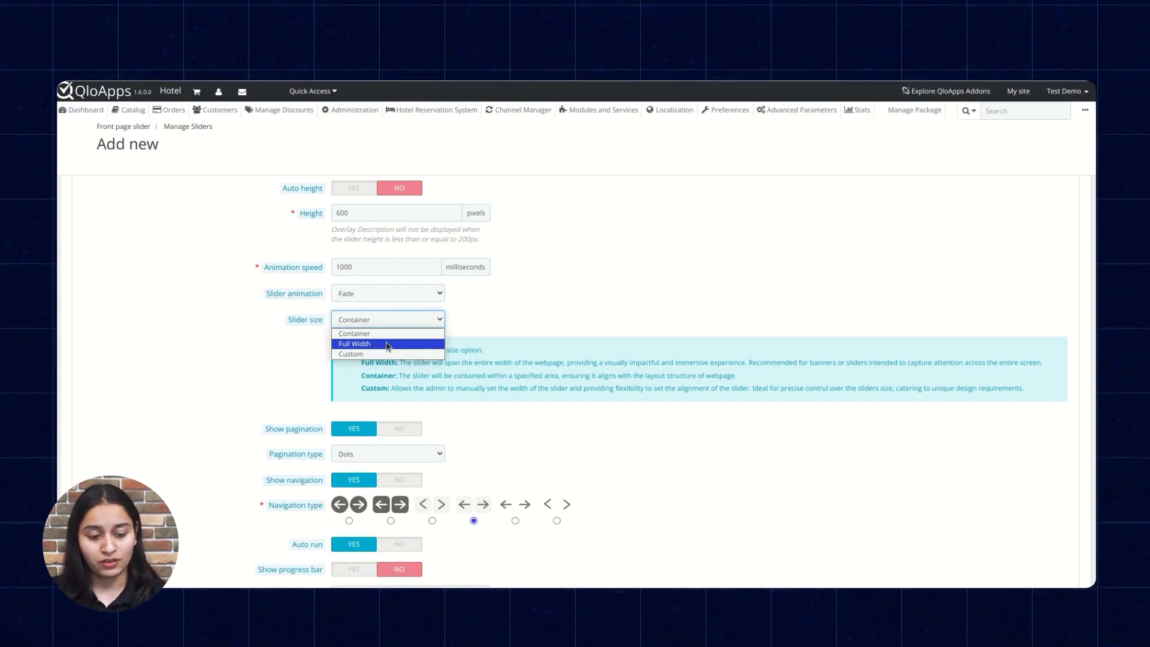
pyautogui.click(387, 345)
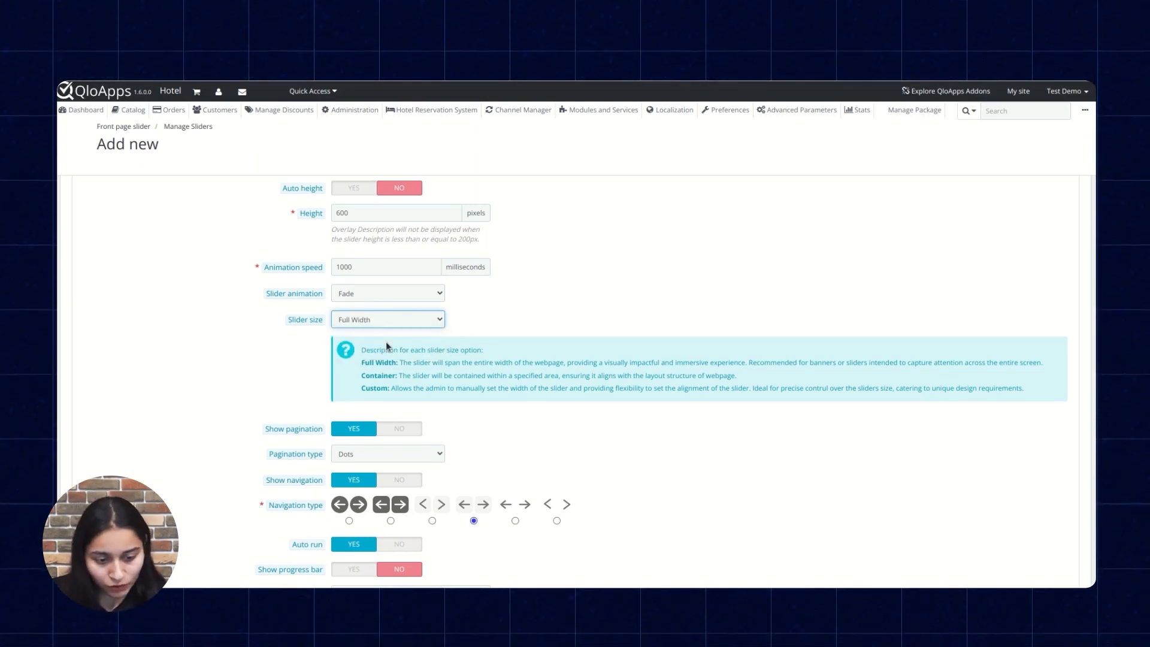
# Step: Try the Custom slider size and switch back to Full Width
pyautogui.scroll(-1, 387, 346)
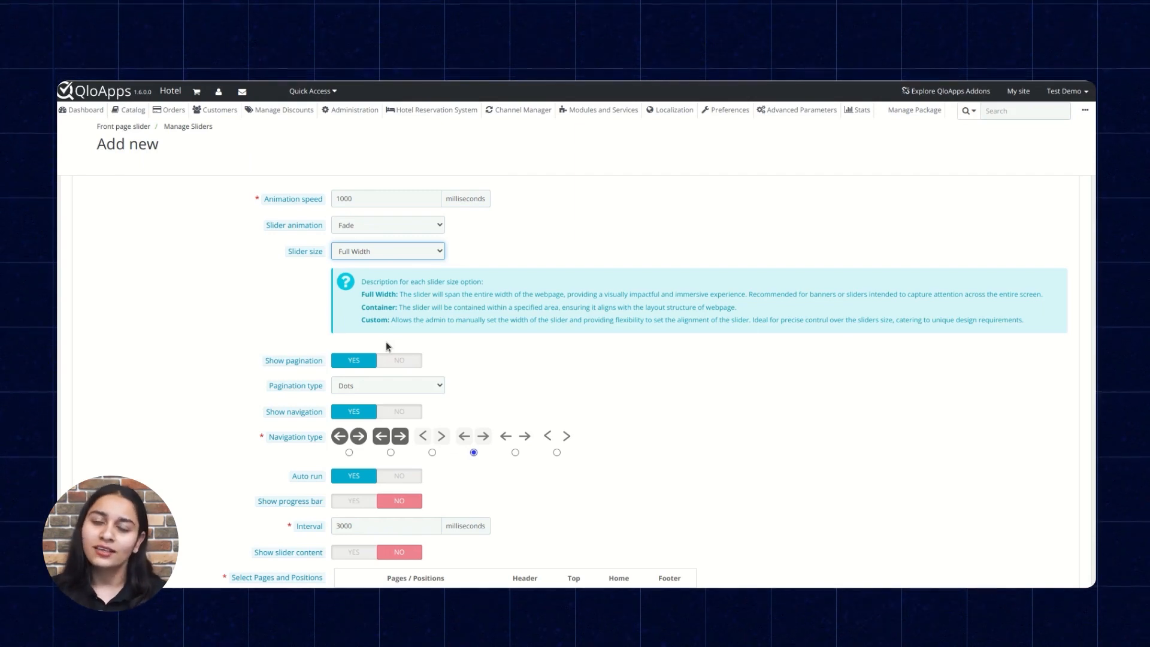
pyautogui.click(375, 251)
pyautogui.click(379, 286)
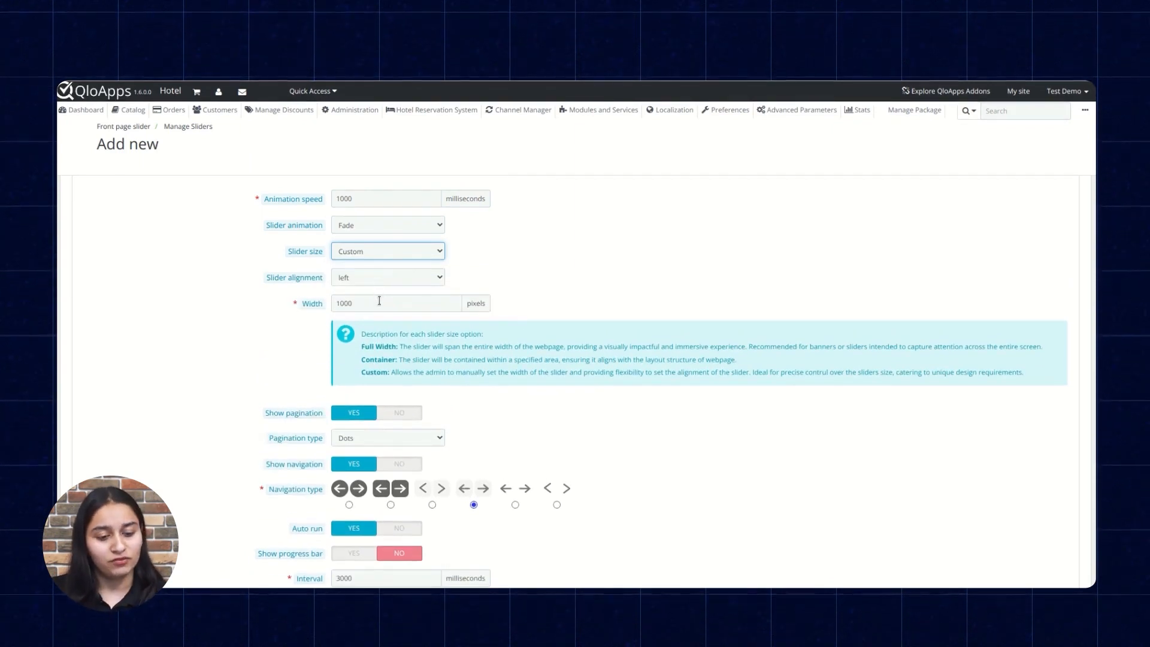
pyautogui.click(380, 255)
pyautogui.click(383, 277)
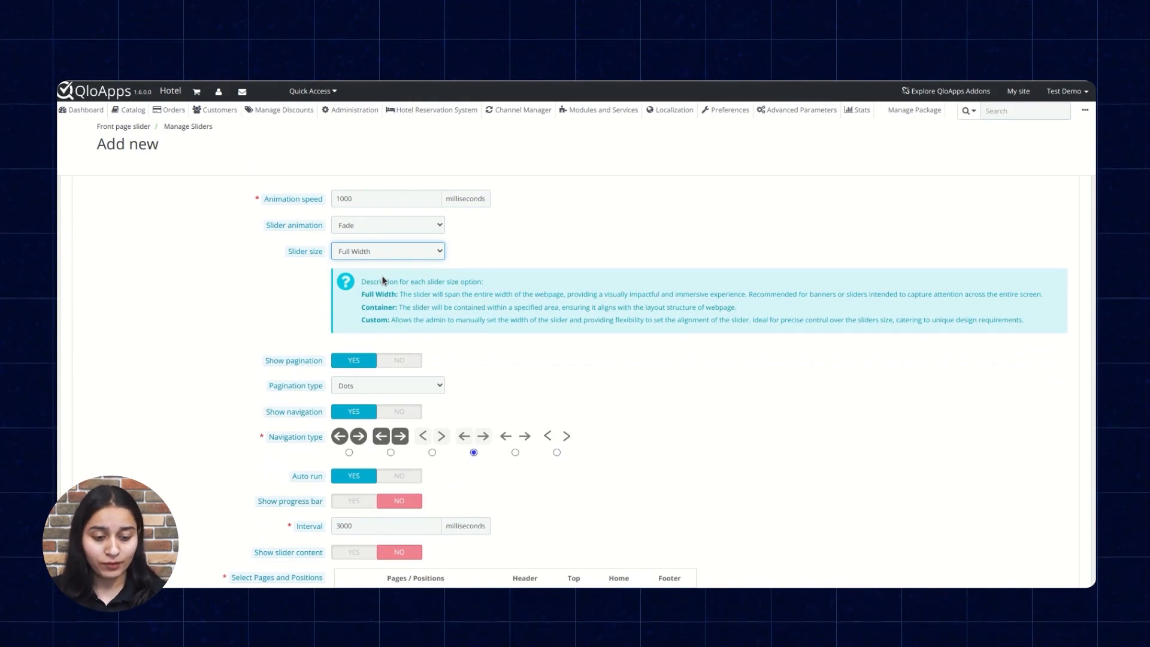
# Step: Set the pagination type to Number and the navigation type to the plain chevron arrows without a background
pyautogui.scroll(-1, 382, 276)
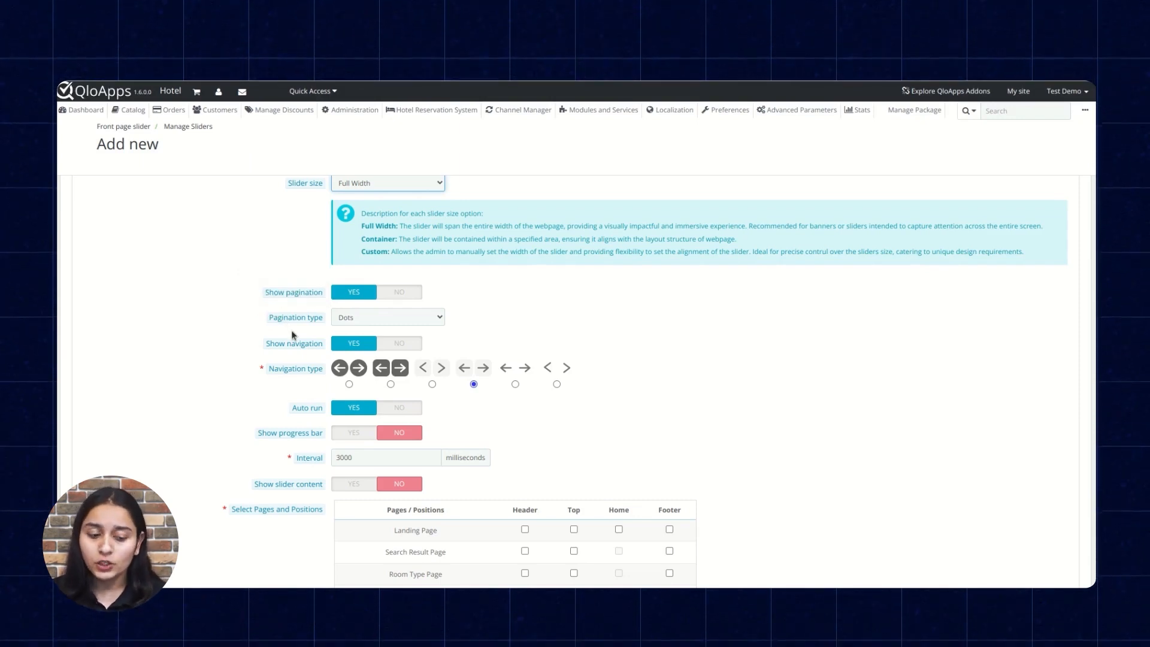
pyautogui.click(355, 320)
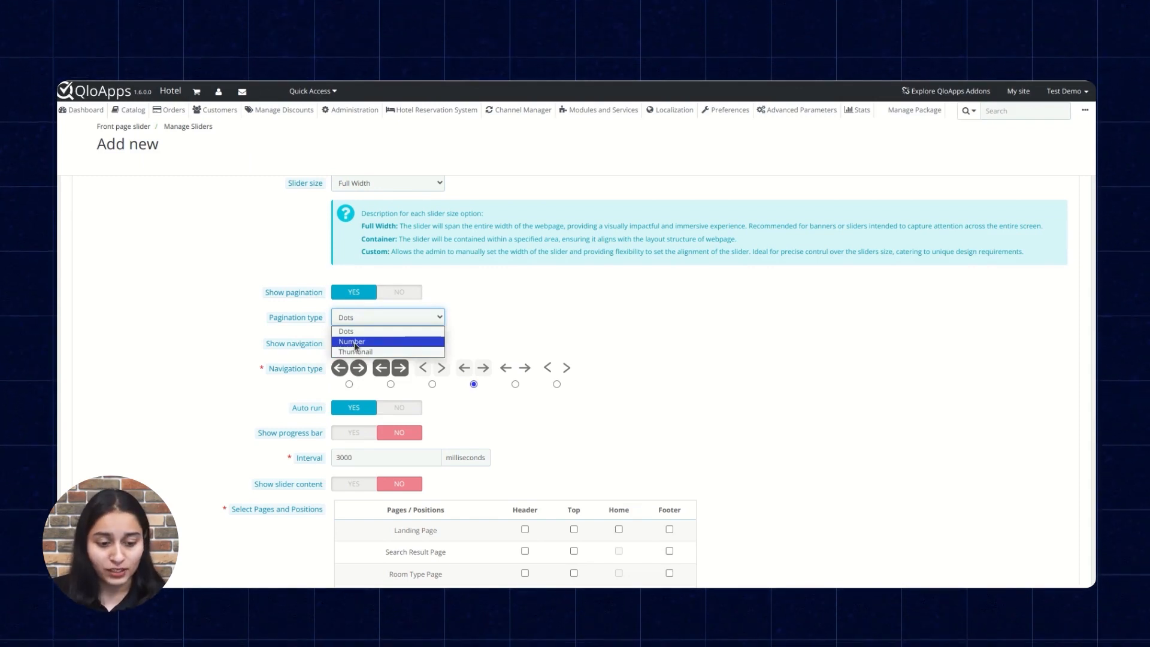
pyautogui.click(356, 343)
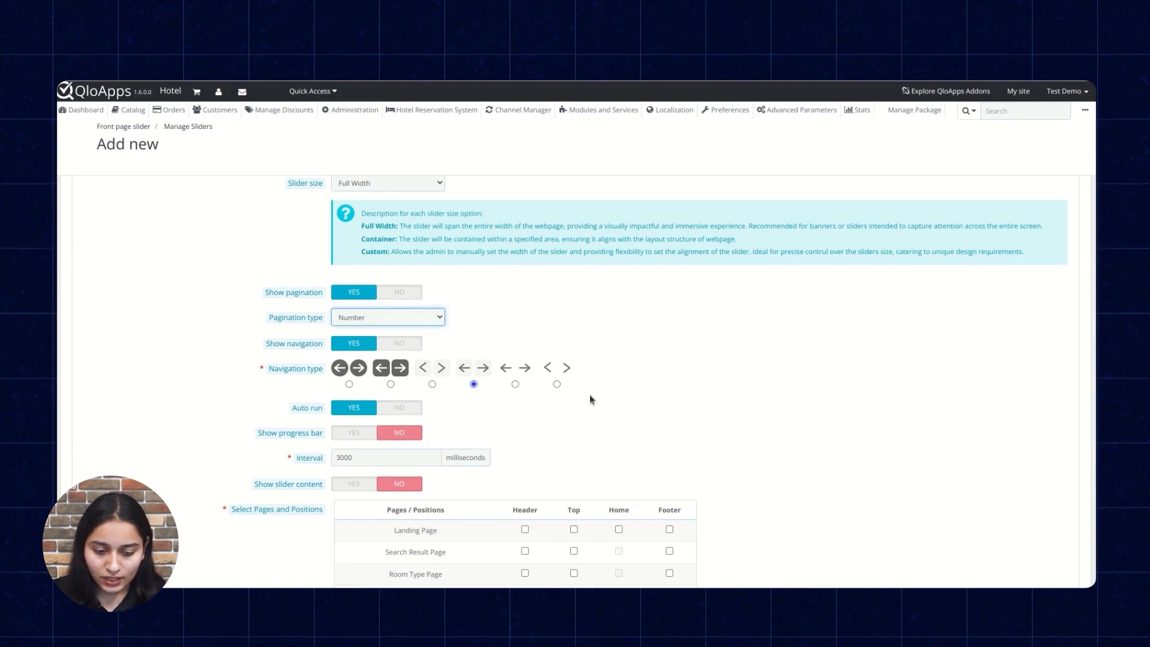
pyautogui.click(558, 385)
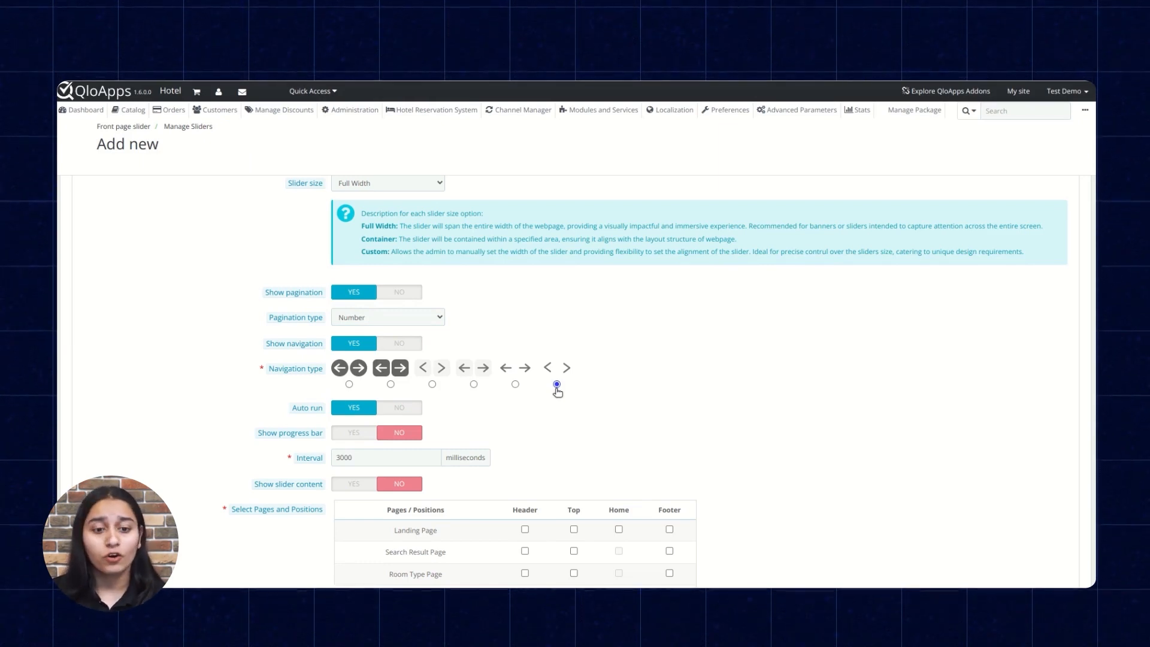
# Step: Turn auto run off and on again, and enable the slider's progress bar
pyautogui.click(406, 414)
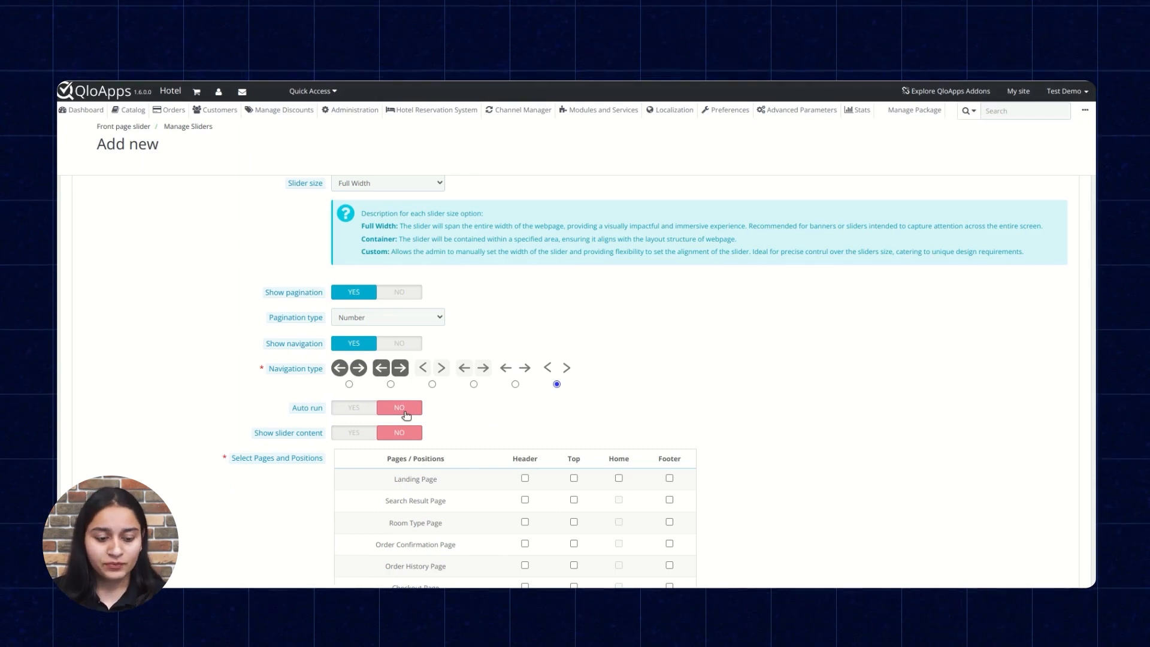
pyautogui.click(355, 408)
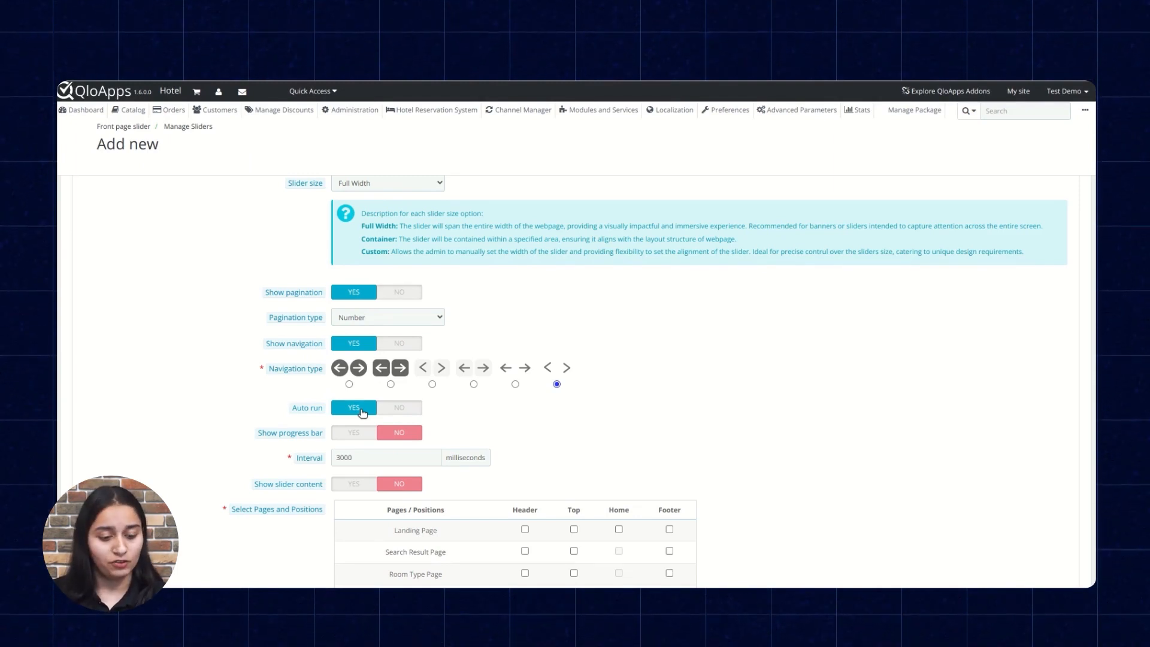
pyautogui.click(354, 433)
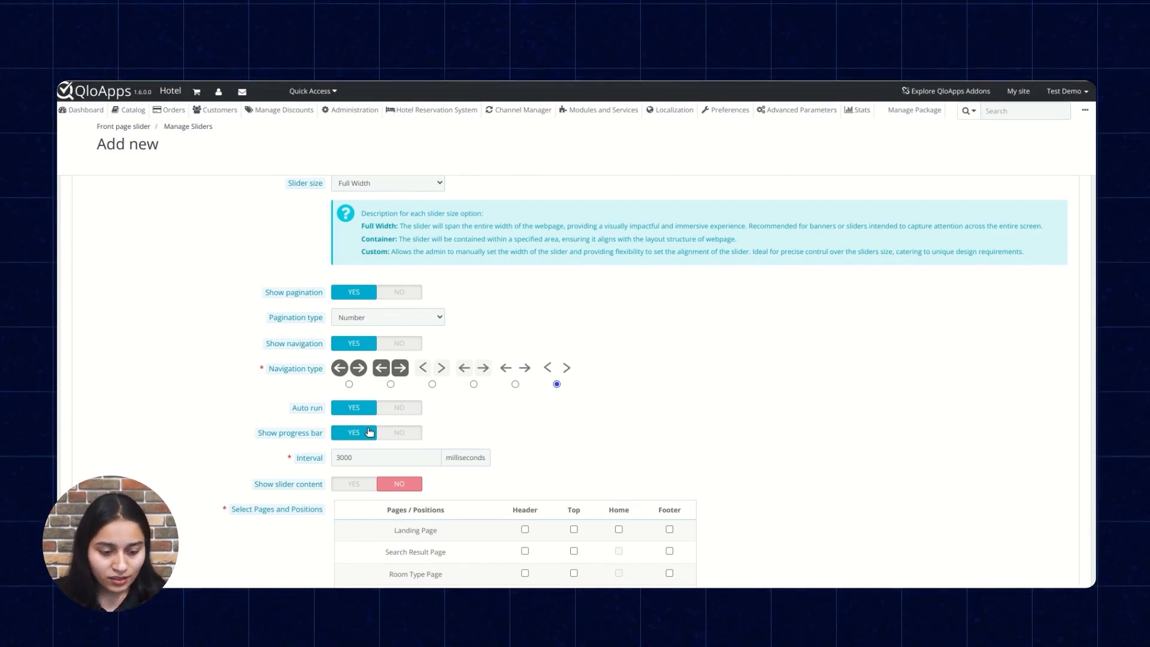
# Step: Enable the slider content and set the slider title to "Features of Room Type"
pyautogui.scroll(-1, 369, 431)
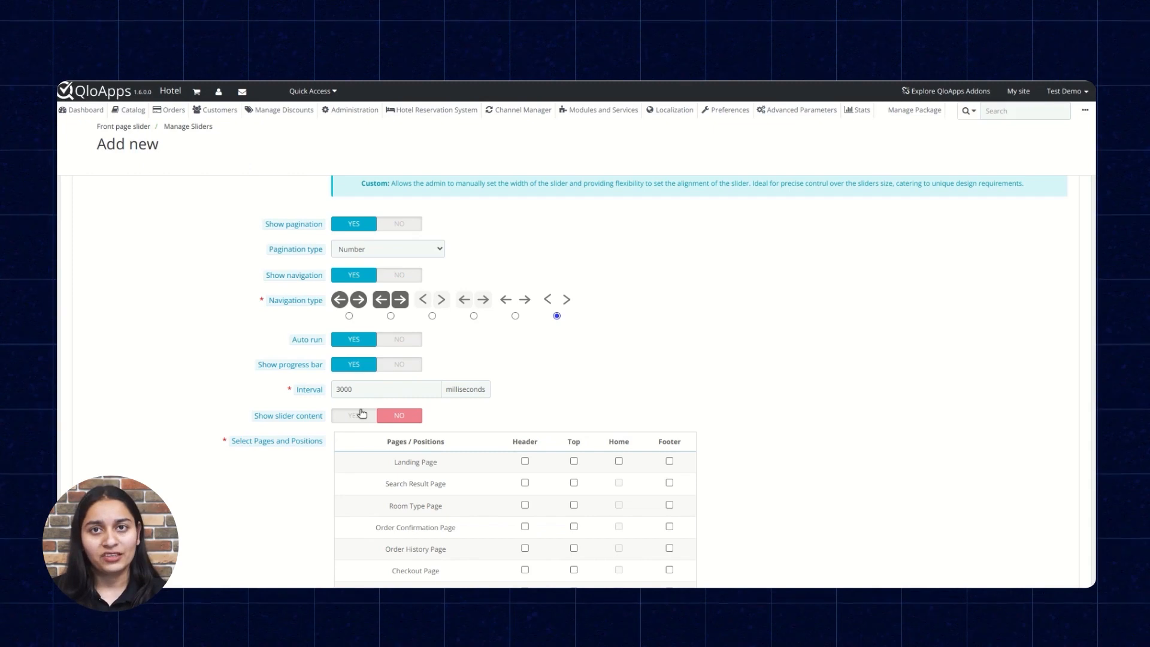
pyautogui.click(362, 414)
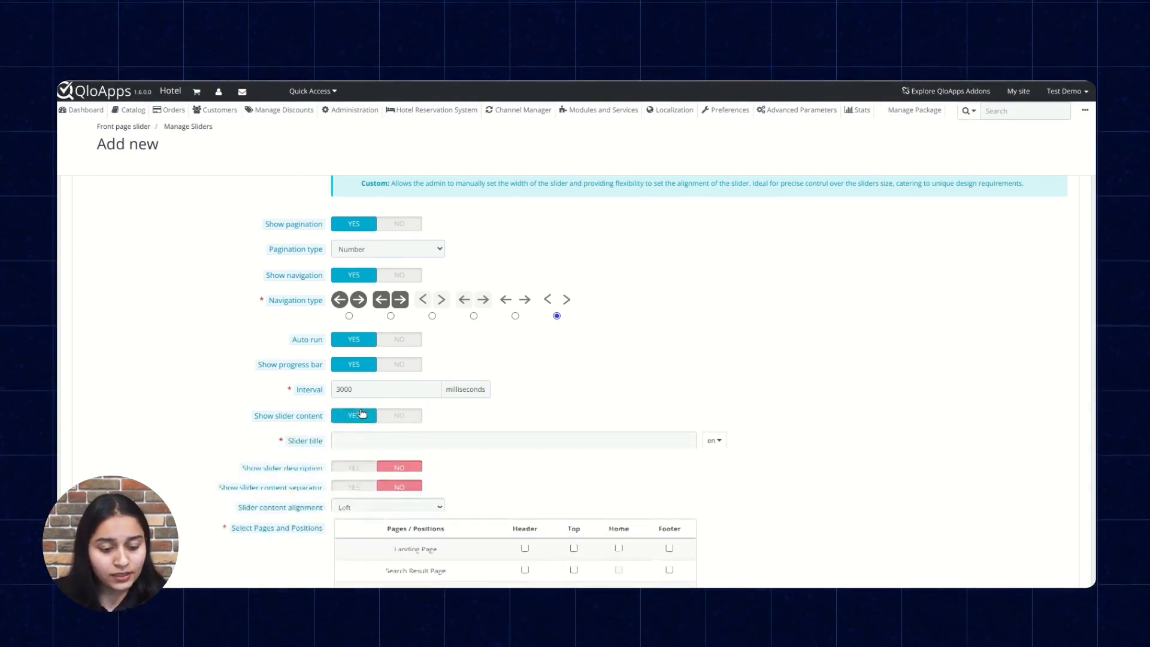
pyautogui.scroll(-1, 361, 414)
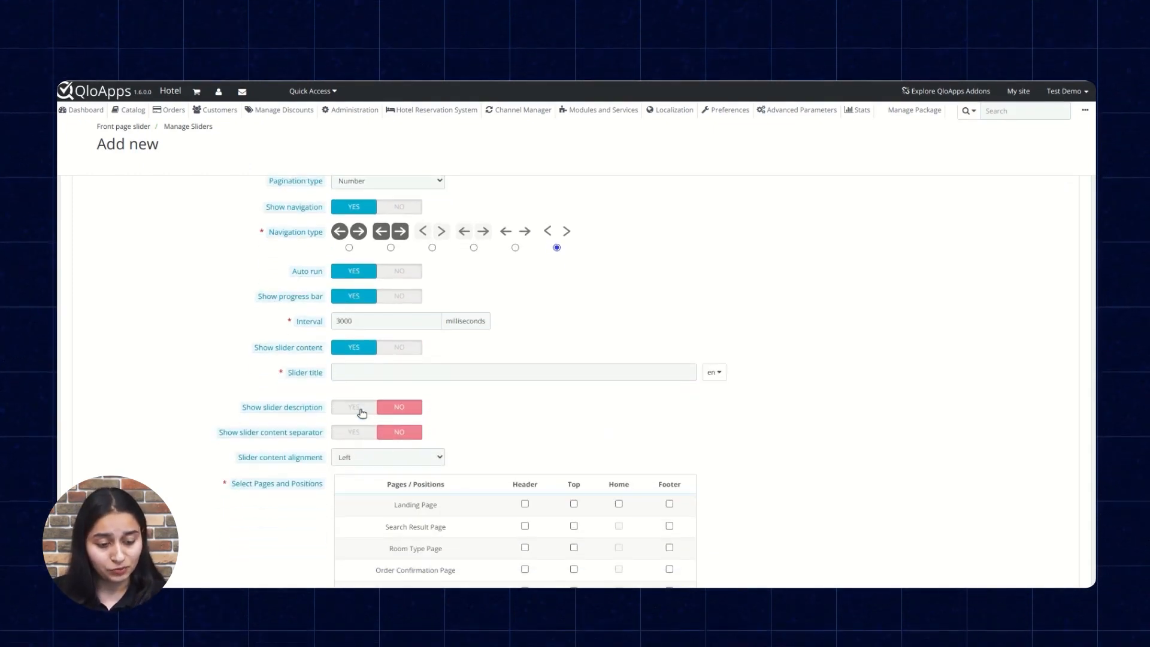
pyautogui.click(364, 372)
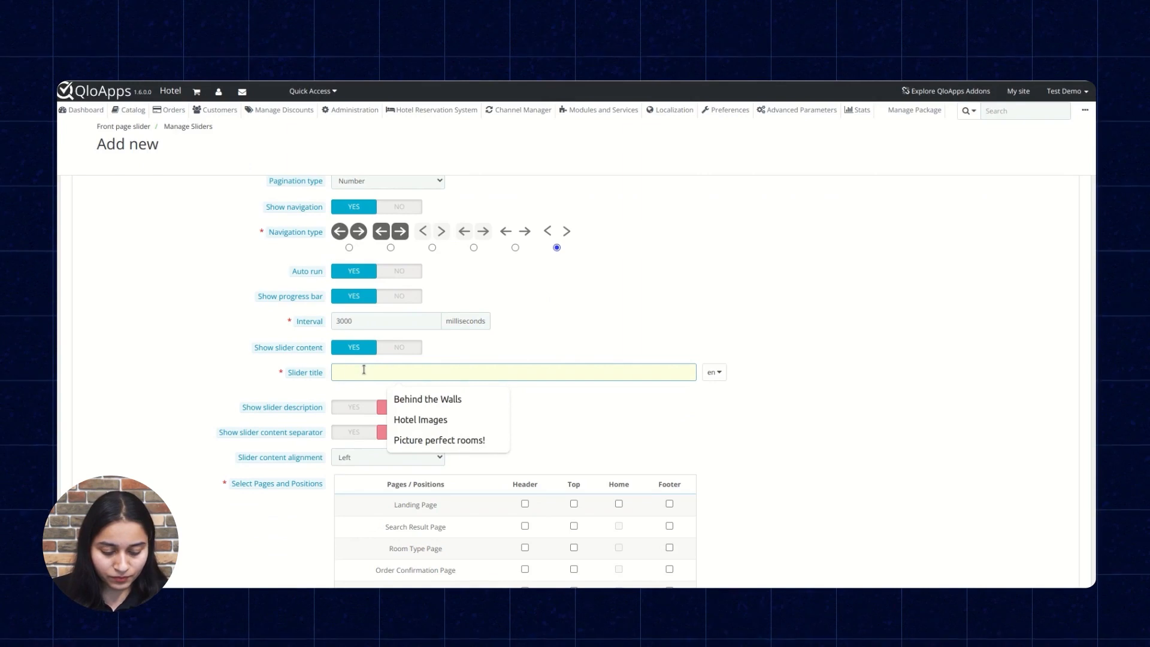
pyautogui.write('d')
pyautogui.press('BackSpace')
pyautogui.write('Features of R')
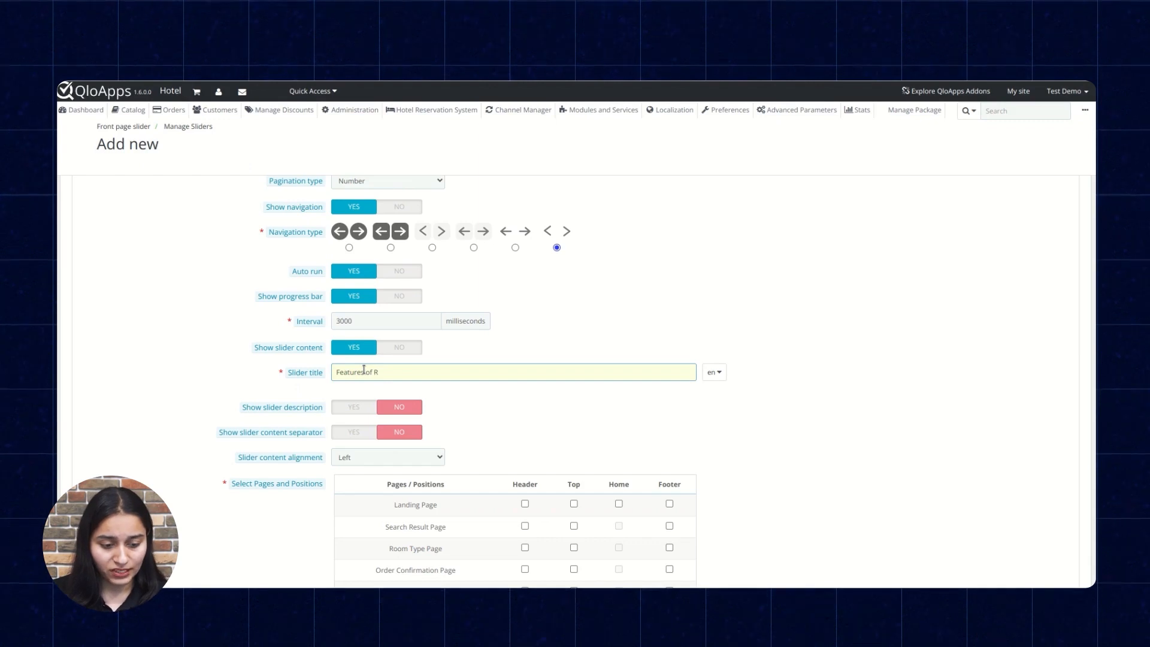
pyautogui.write('oom Type')
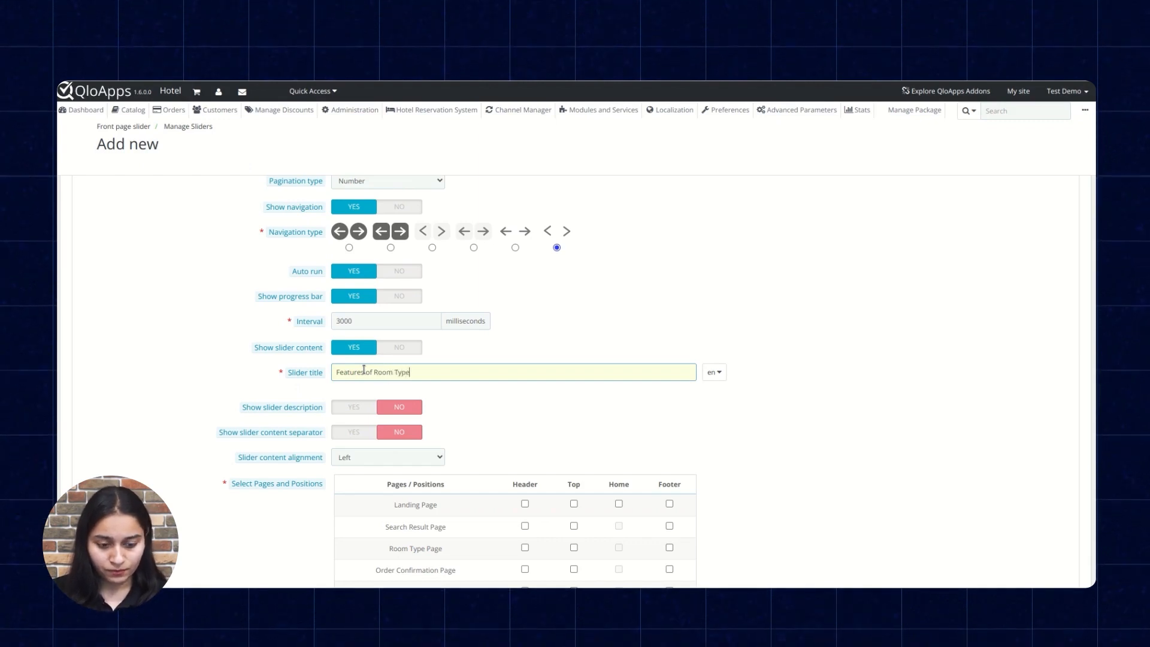
# Step: Enable the slider description and set its text to "Amazing features !"
pyautogui.click(359, 411)
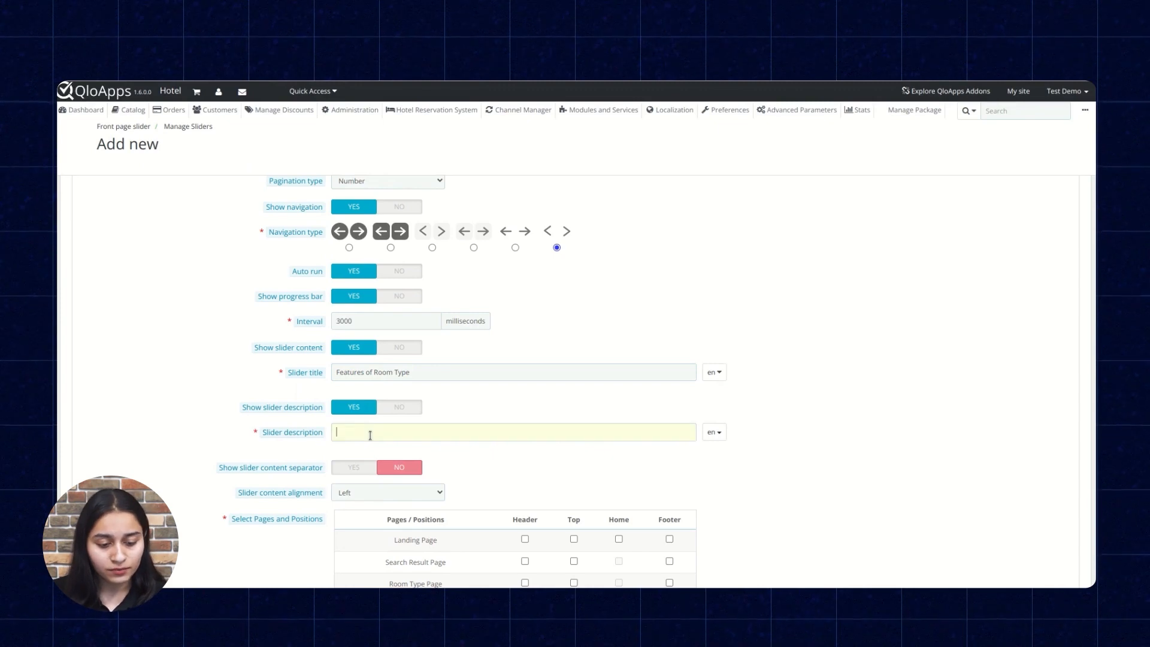
pyautogui.write('Ama')
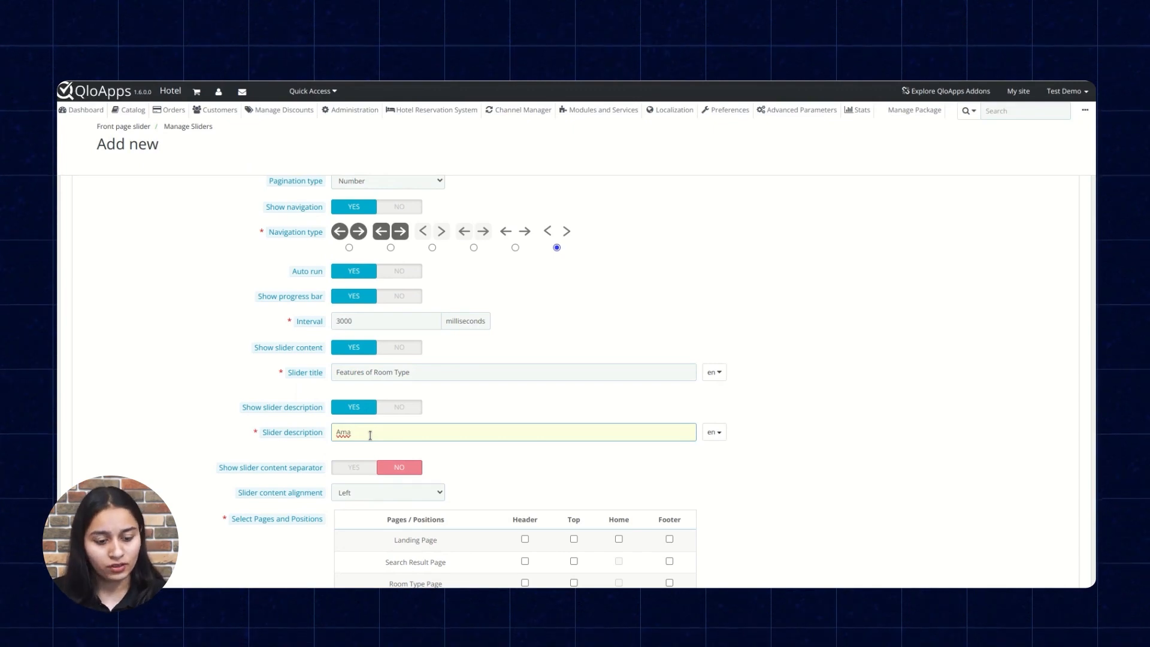
pyautogui.write('zing ')
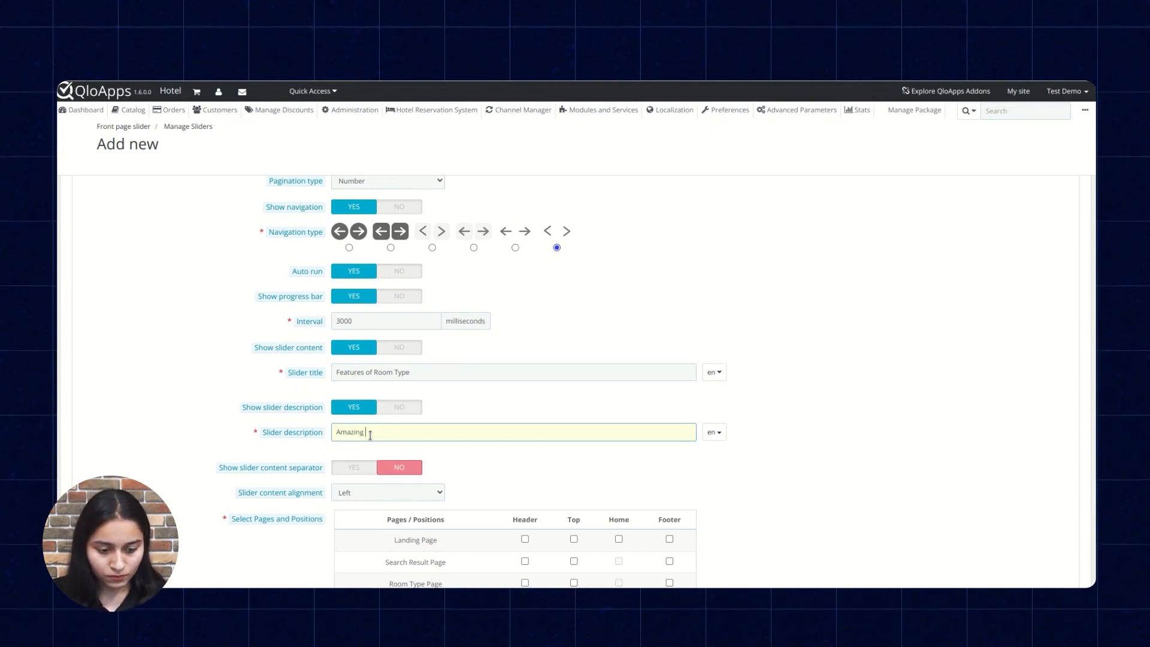
pyautogui.write('features !')
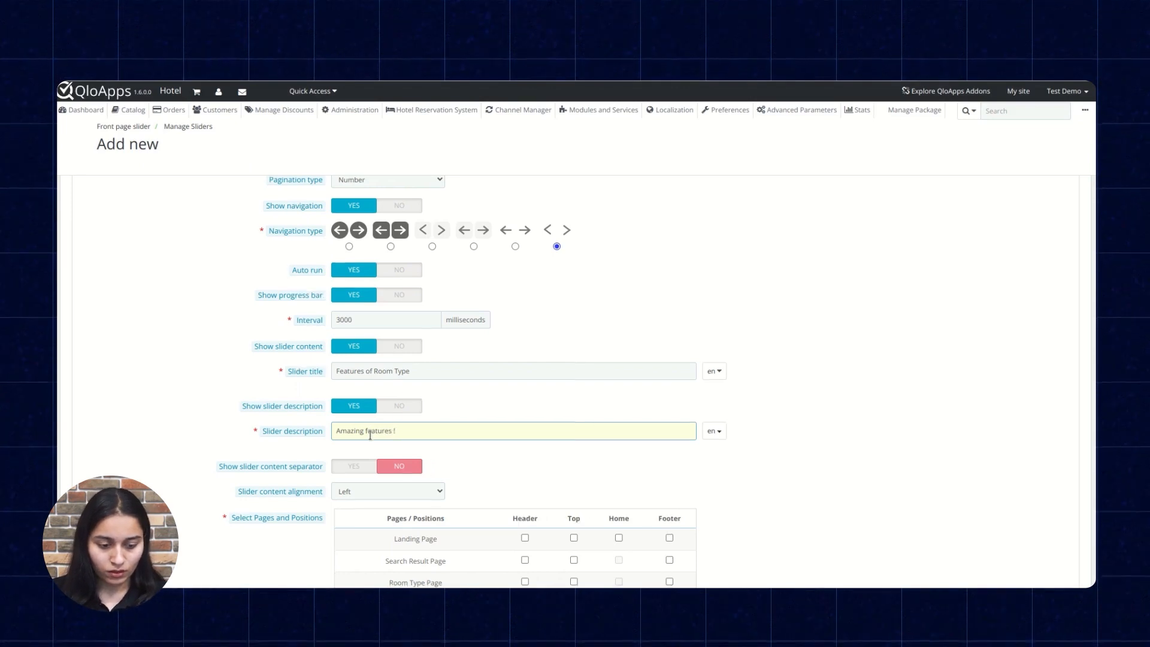
# Step: Set the slider content alignment to Center
pyautogui.scroll(-1, 348, 410)
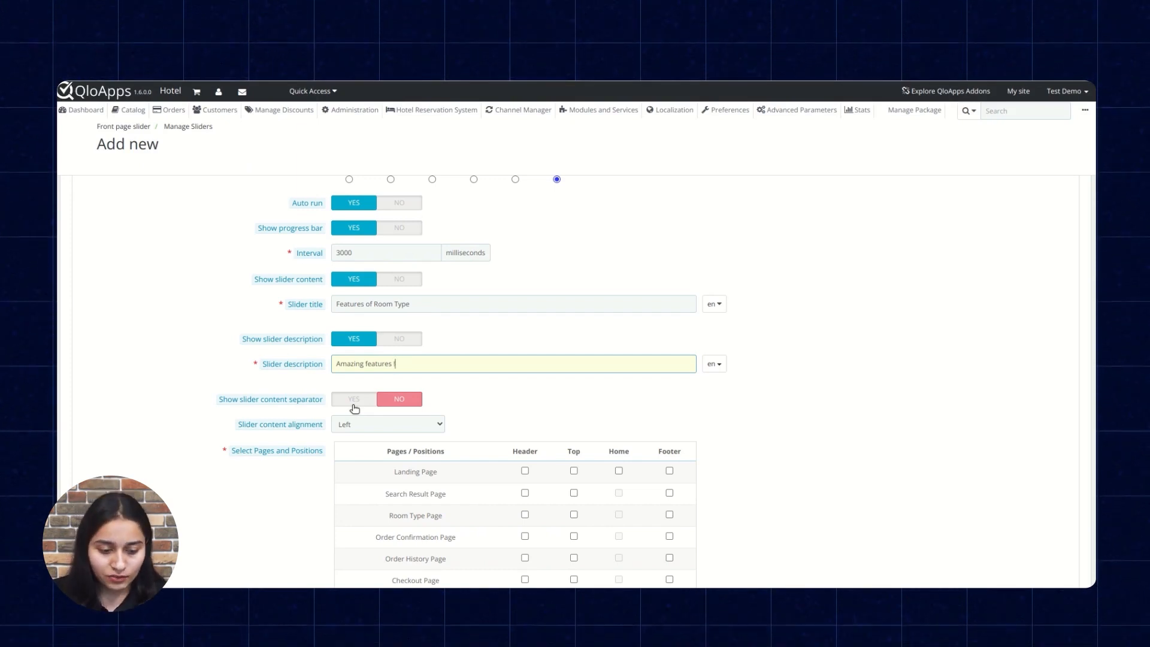
pyautogui.click(358, 424)
pyautogui.click(373, 454)
# Step: Assign the slider to the Header position of the Room Type Page and save the configuration while staying on the form
pyautogui.scroll(-3, 351, 424)
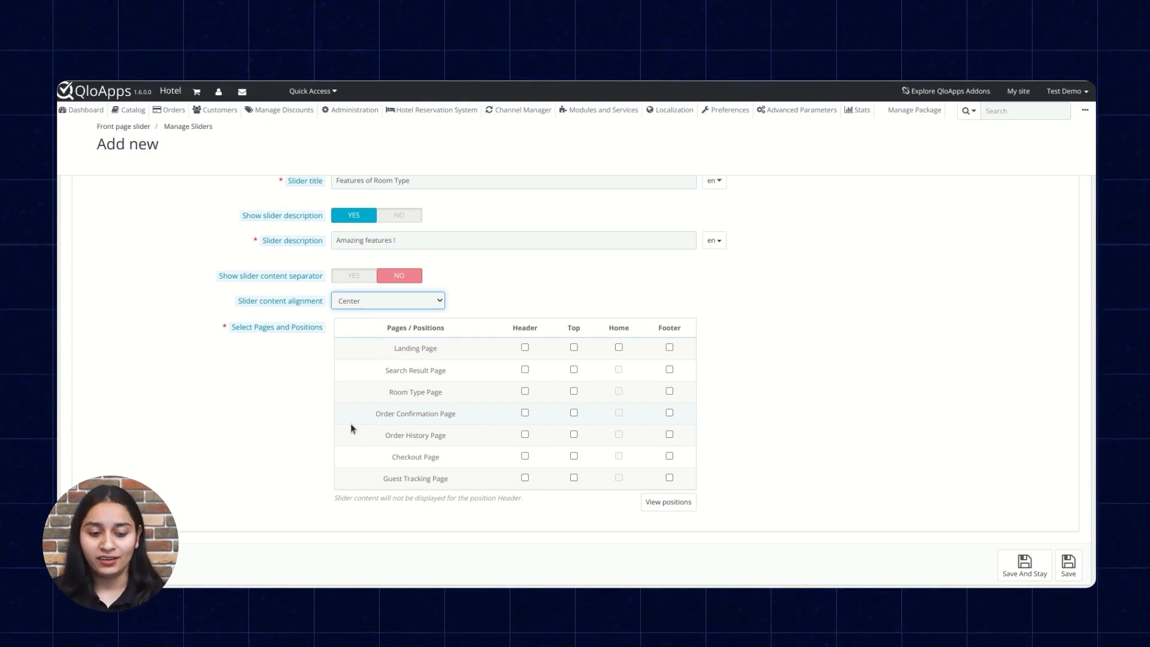
pyautogui.click(524, 392)
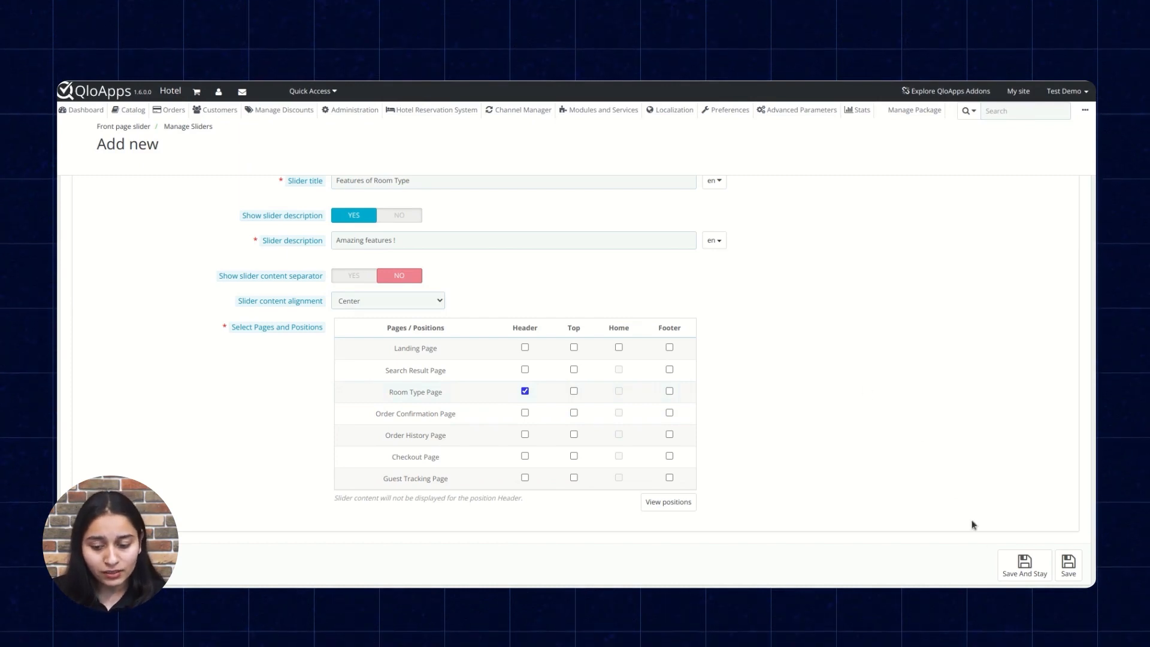
pyautogui.click(1020, 570)
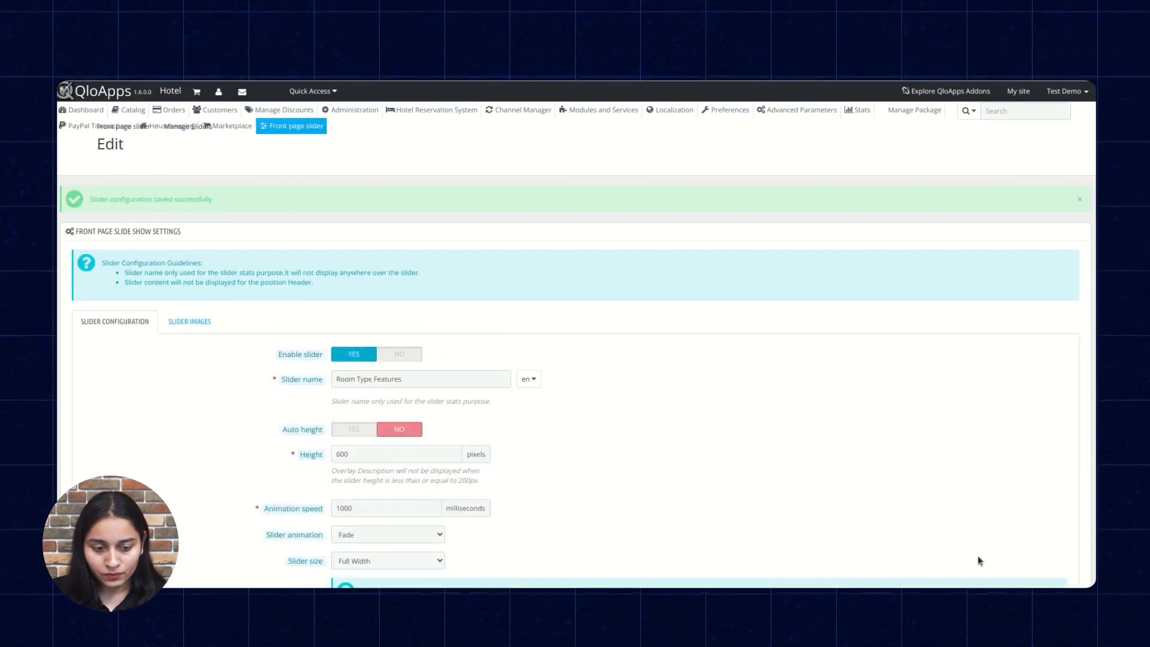
# Step: Check the saved page assignment and view the illustration of the available slider positions
pyautogui.scroll(-10, 977, 555)
pyautogui.scroll(-4, 976, 552)
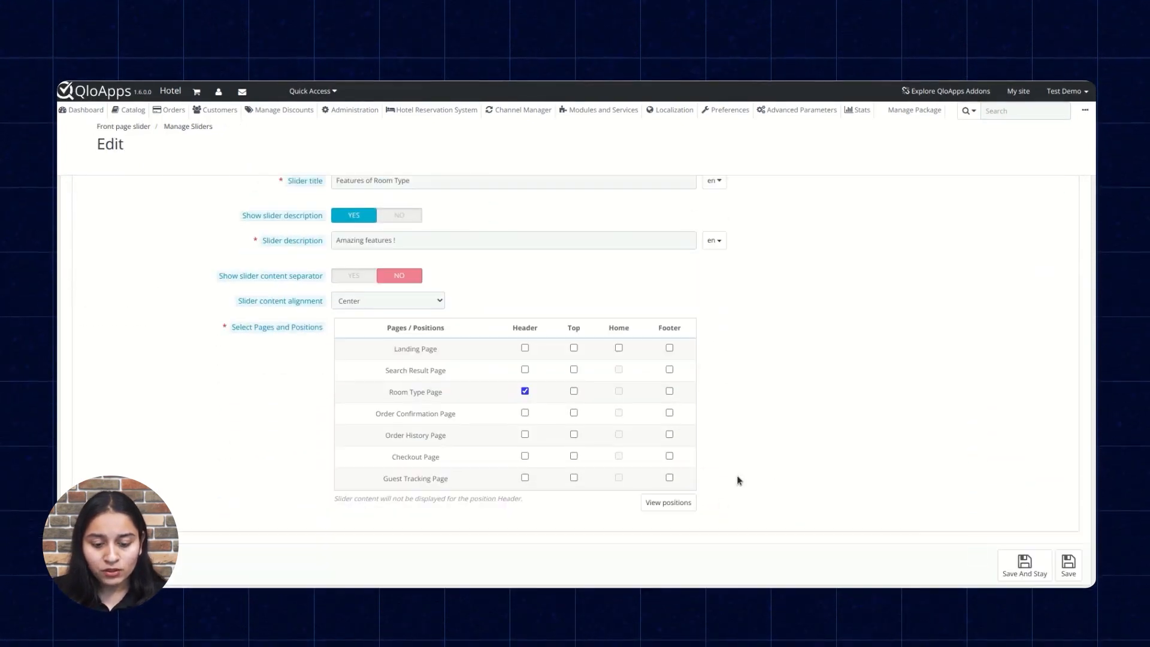
pyautogui.click(686, 509)
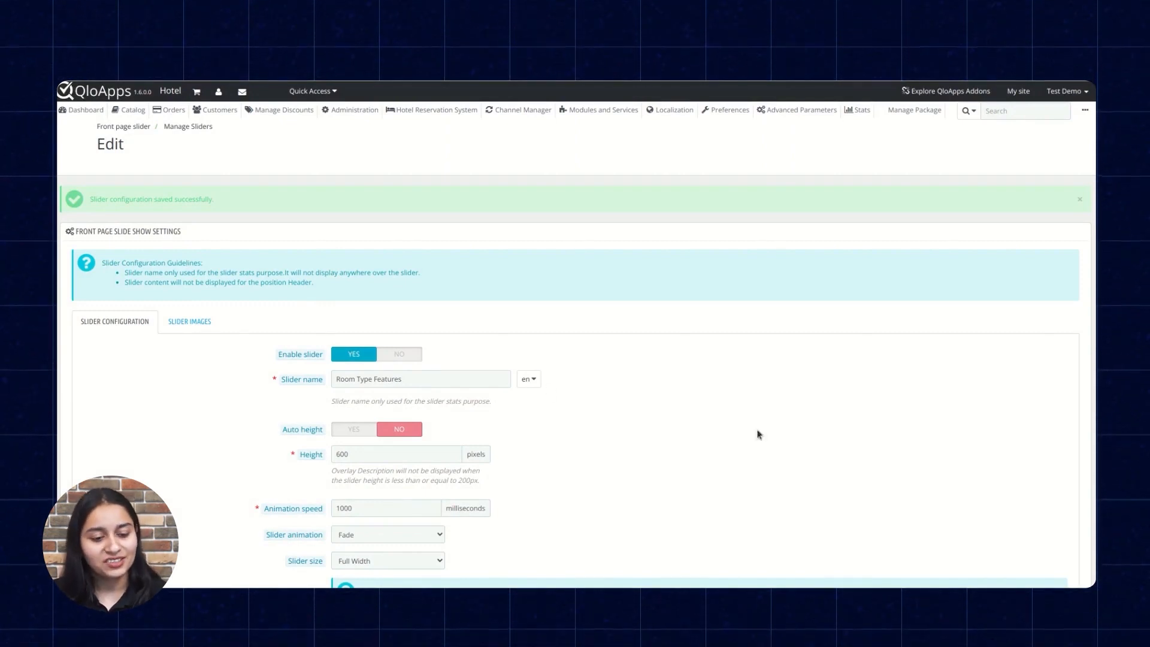
# Step: Open the slider images settings and set the overlay content position to Top and its alignment to Center
pyautogui.click(202, 324)
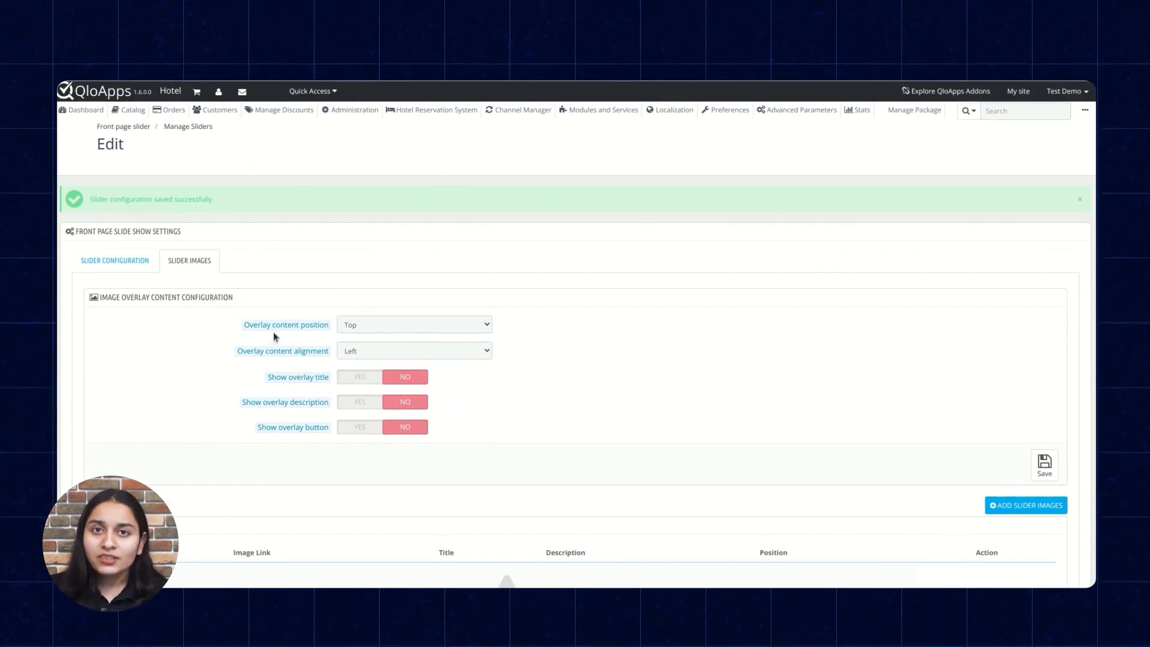
pyautogui.click(409, 326)
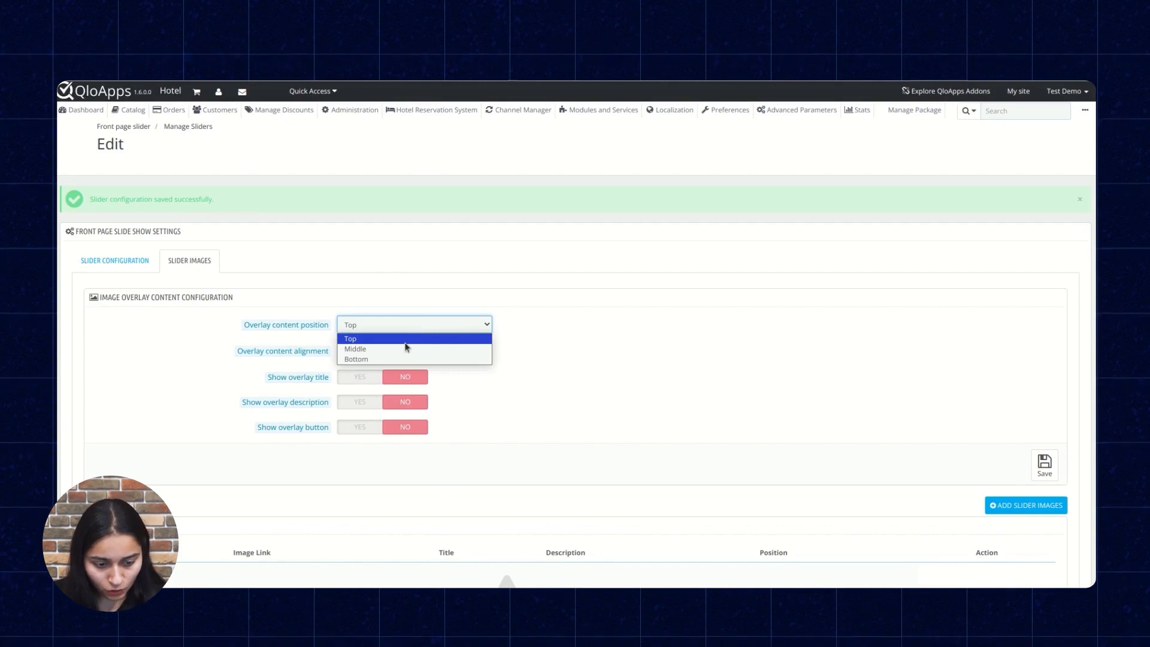
pyautogui.click(404, 339)
pyautogui.moveTo(260, 352)
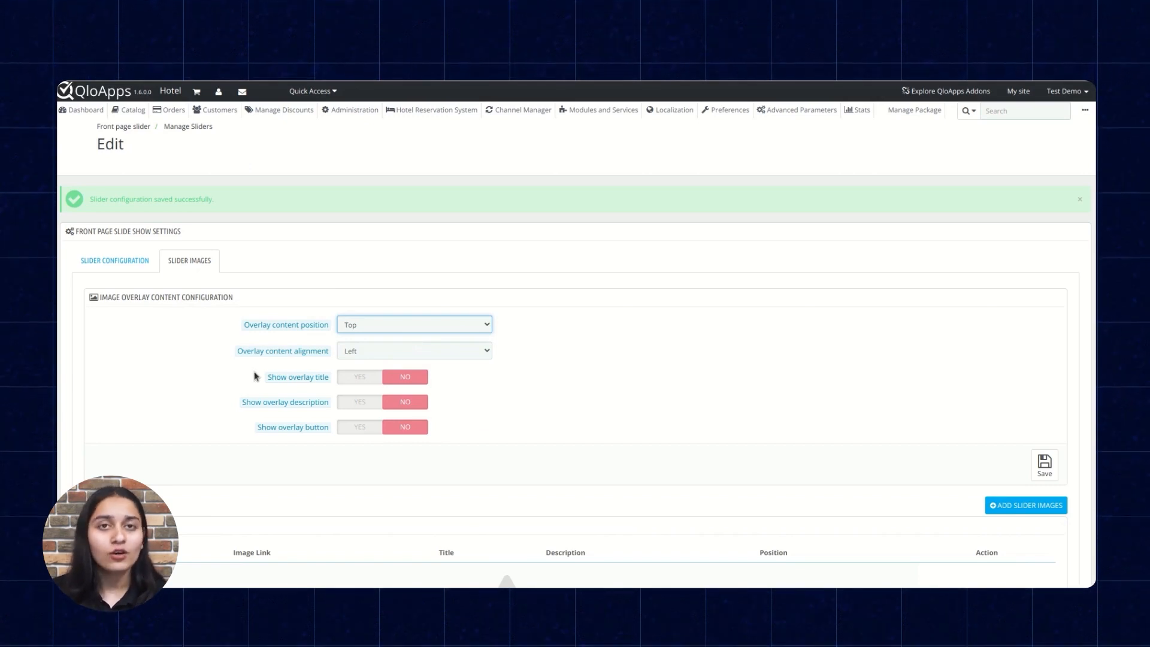
pyautogui.click(356, 353)
pyautogui.click(360, 387)
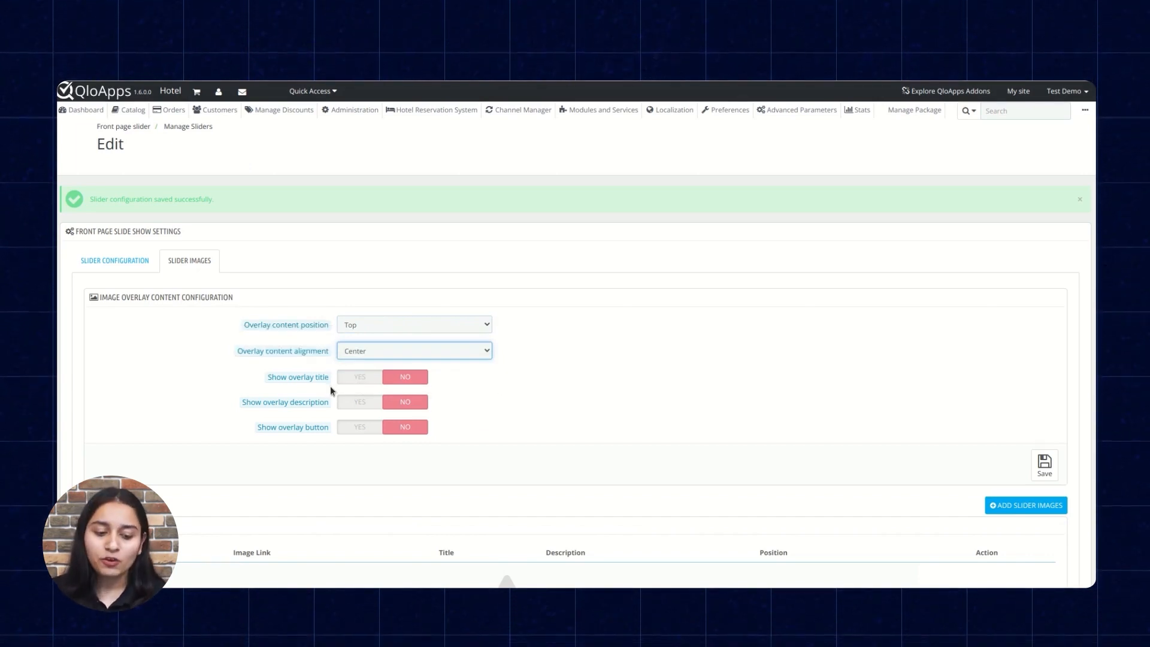
# Step: Enable the overlay title, overlay description and overlay button for the slider images
pyautogui.click(370, 383)
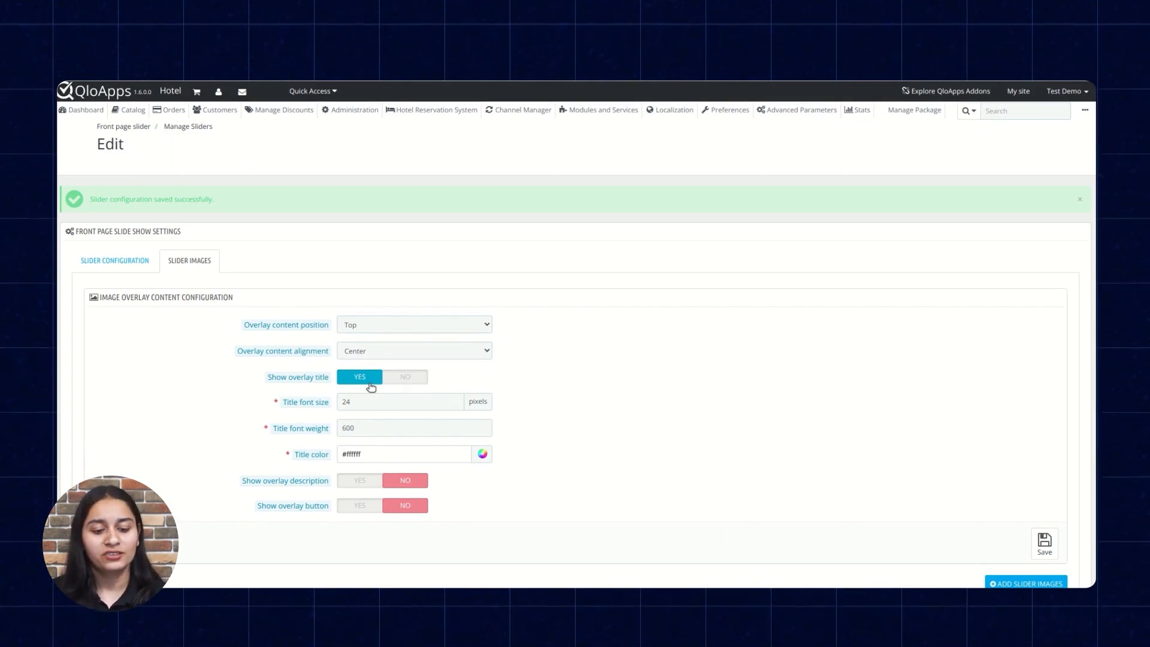
pyautogui.click(354, 483)
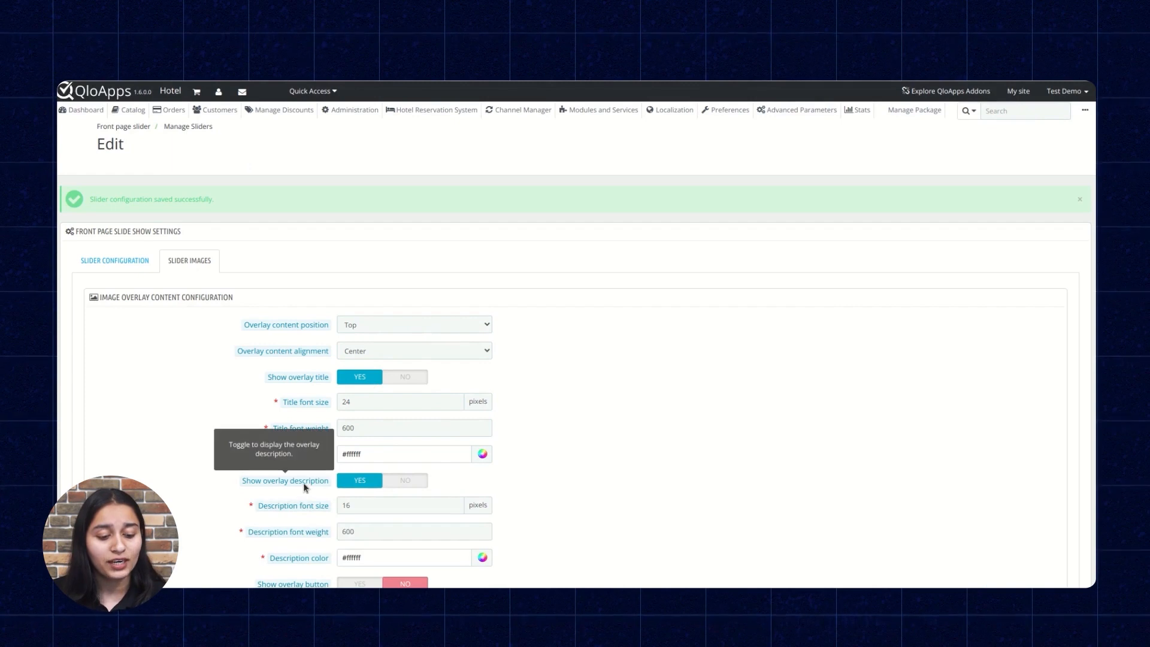
pyautogui.scroll(-1, 308, 484)
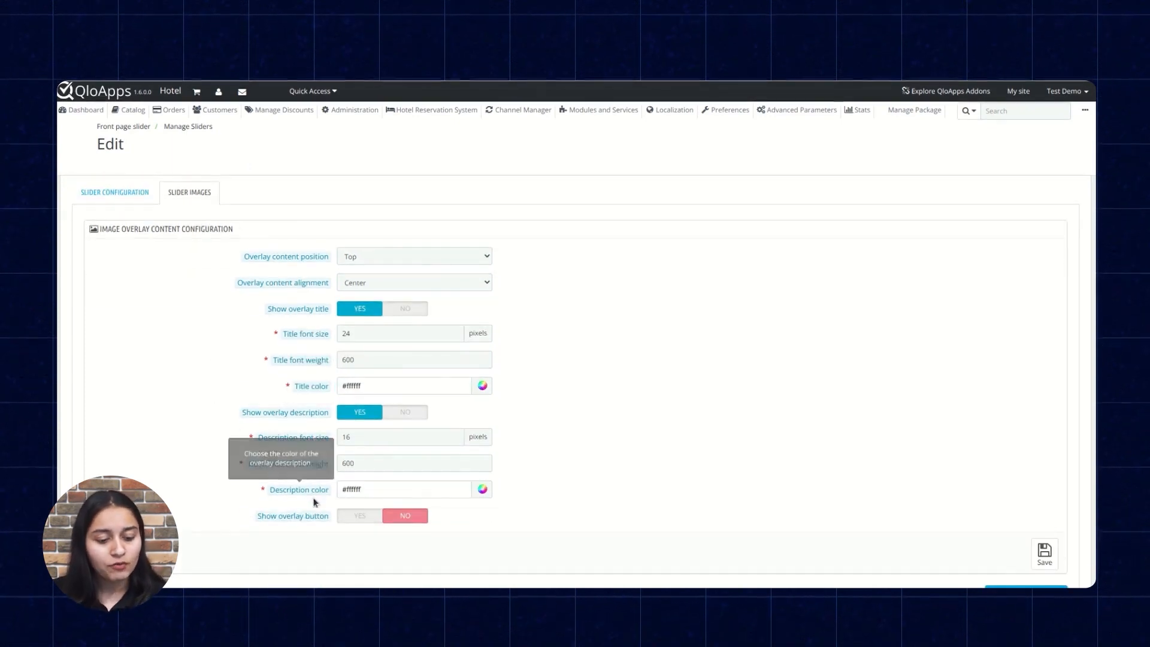
pyautogui.click(366, 518)
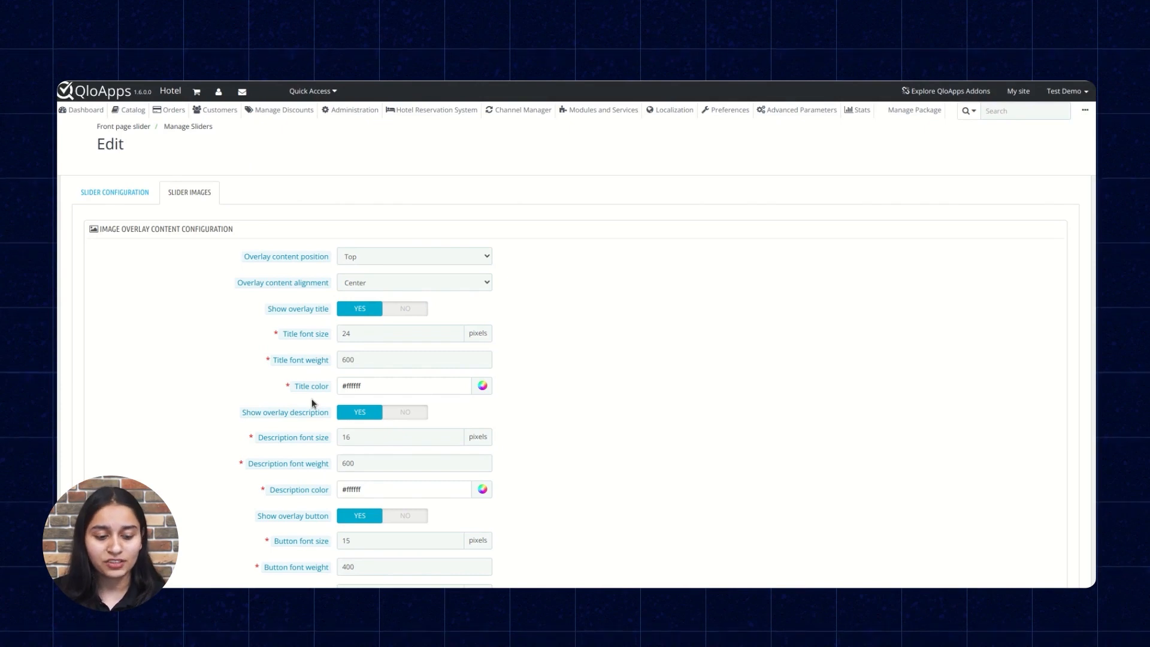
# Step: Review the overlay title, description and button options, including font size, font weight, border radius, button text and colors
pyautogui.scroll(-1, 312, 401)
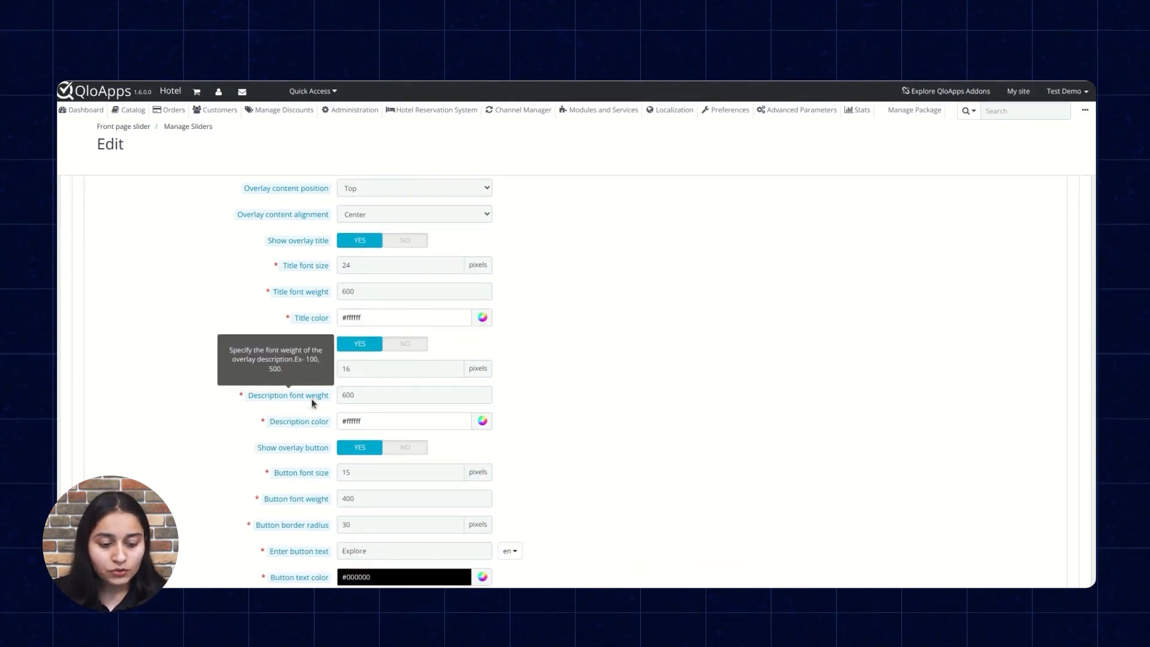
pyautogui.moveTo(314, 472)
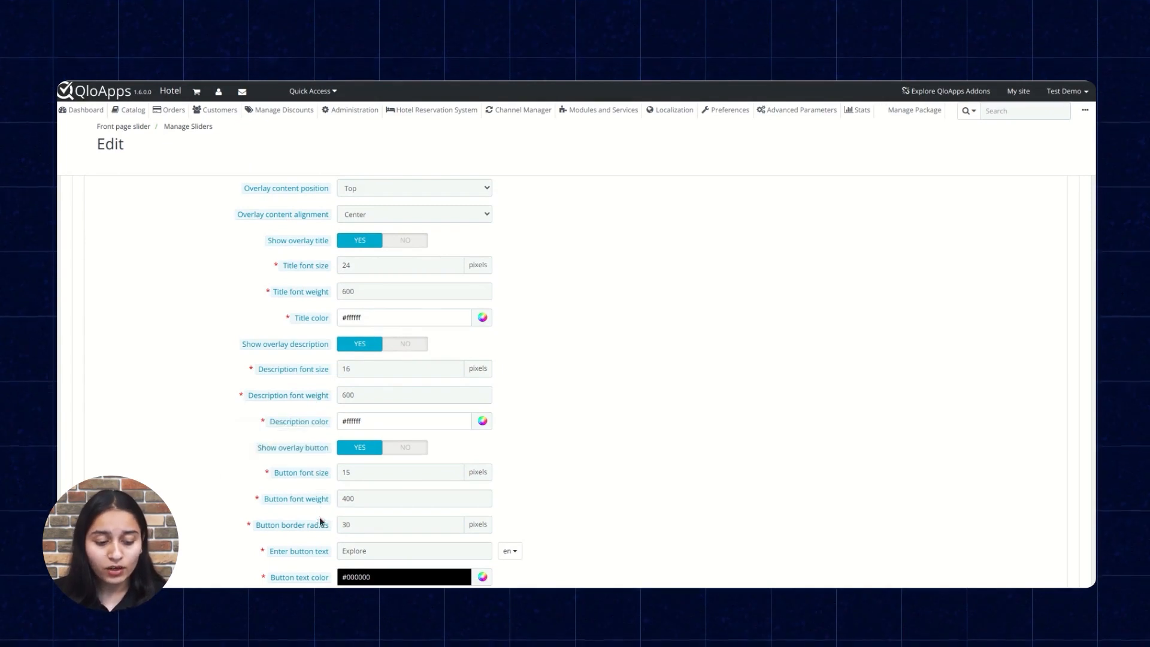
pyautogui.moveTo(320, 526)
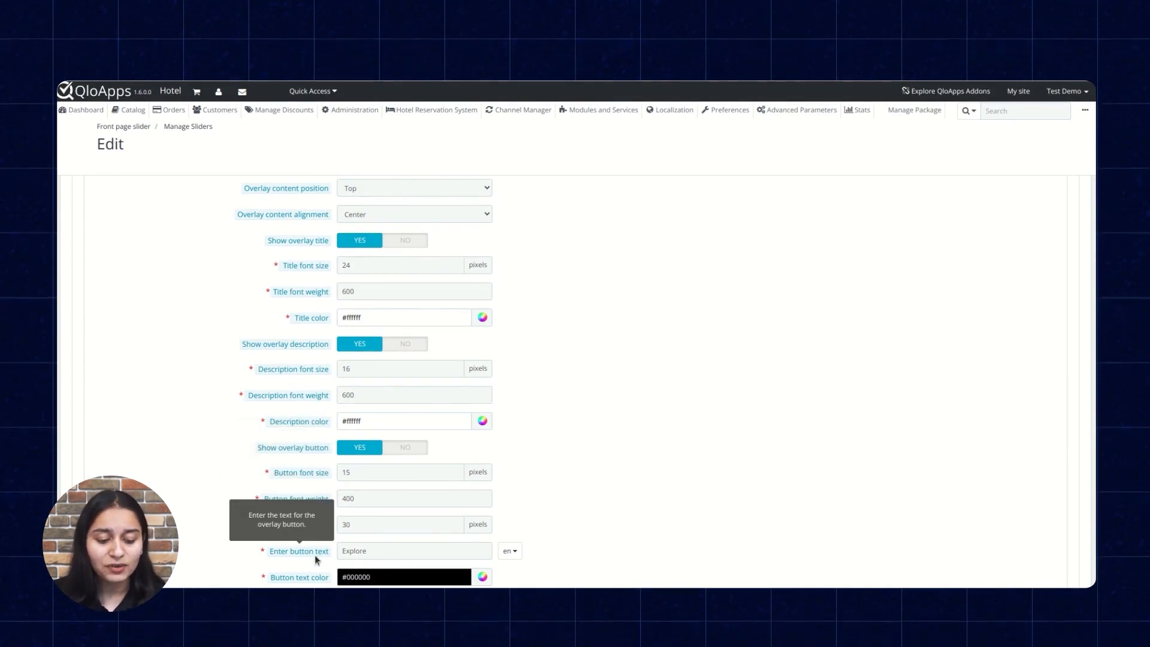
pyautogui.moveTo(318, 579)
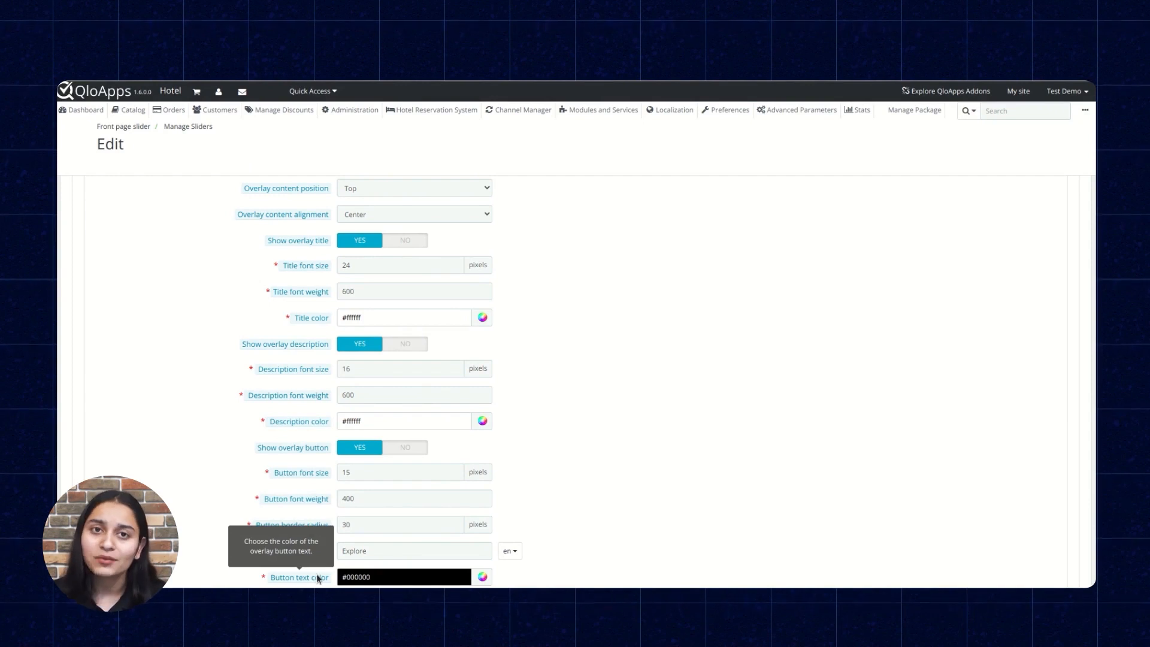
pyautogui.moveTo(317, 602)
pyautogui.moveTo(324, 452)
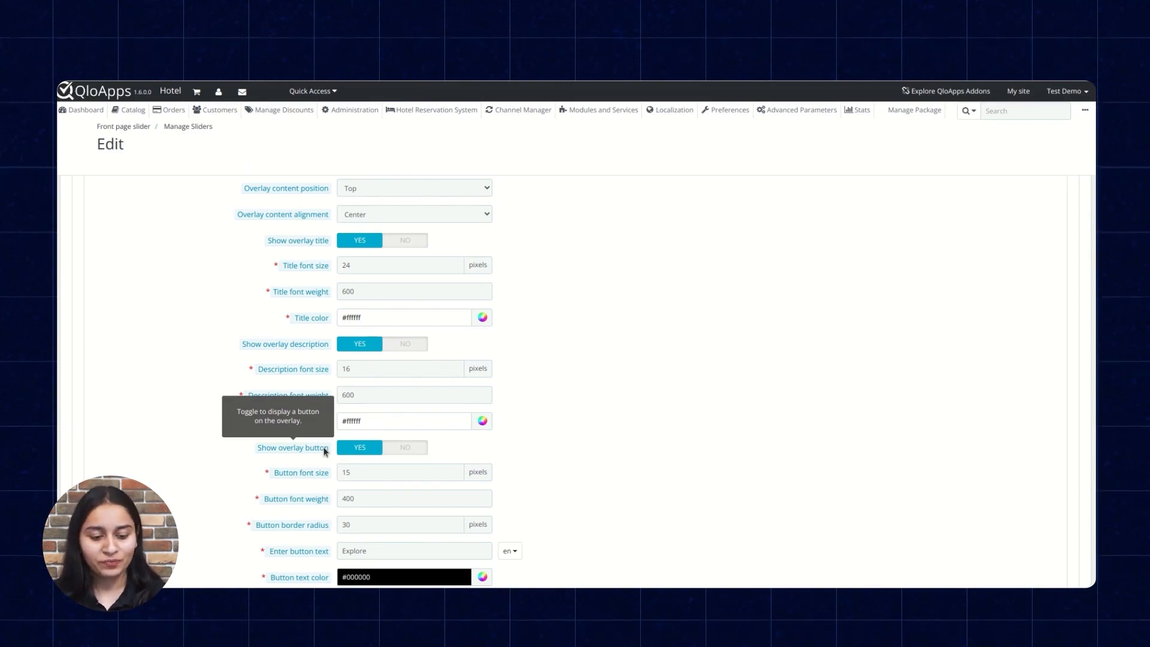
pyautogui.scroll(-2, 325, 452)
pyautogui.scroll(3, 324, 448)
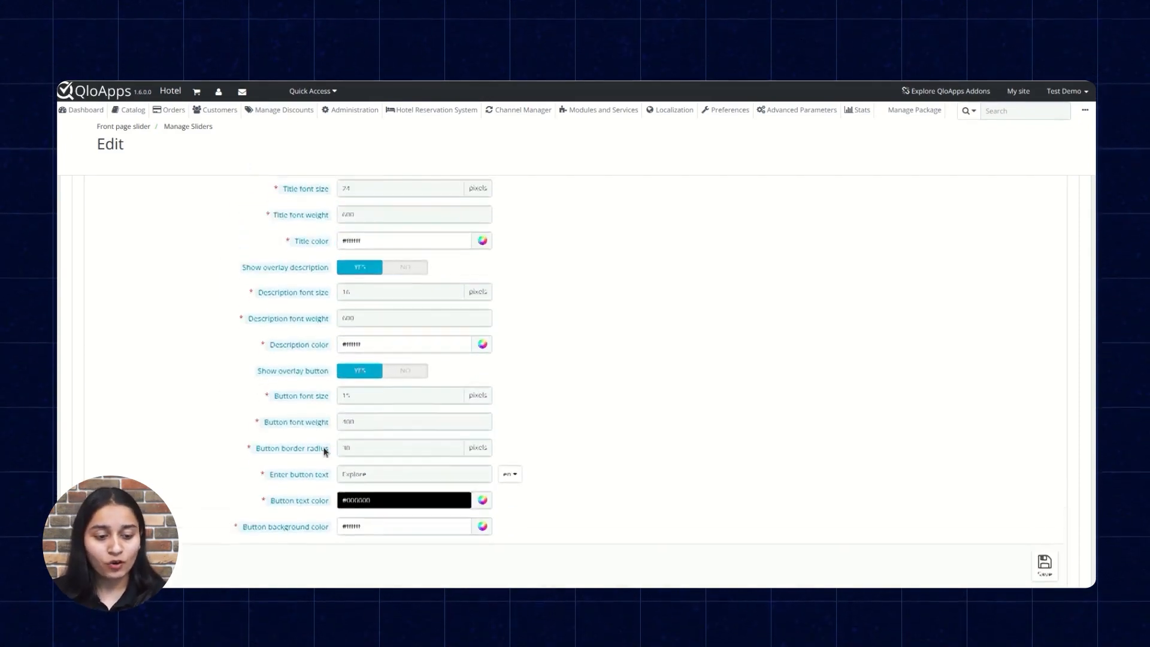
pyautogui.scroll(1, 323, 451)
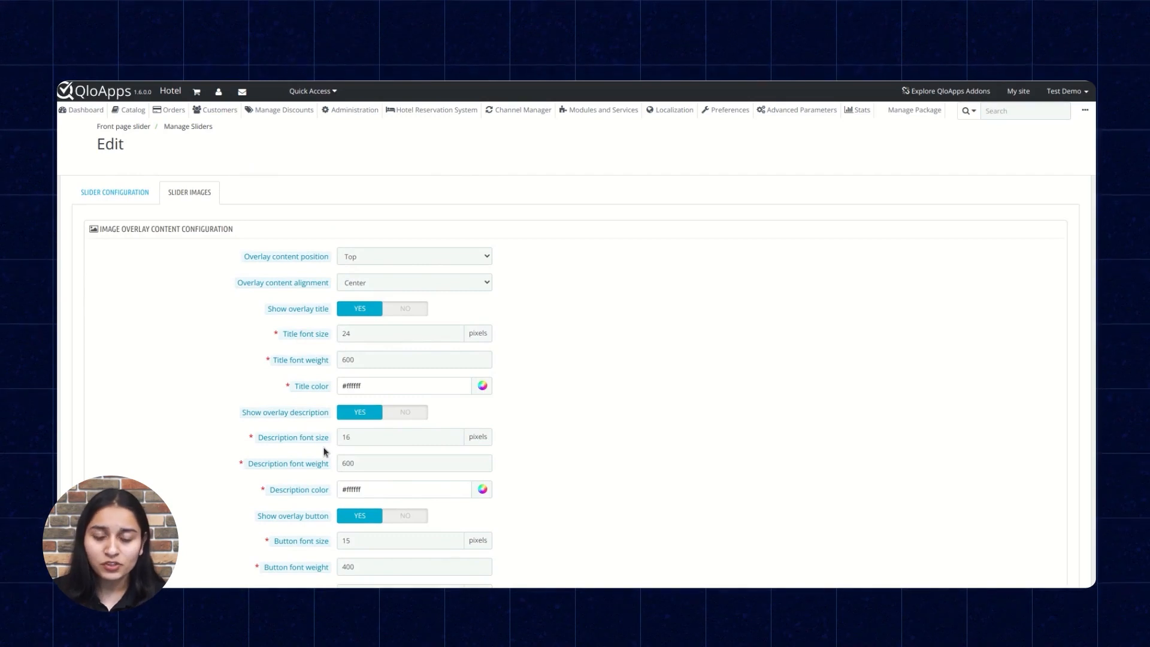
pyautogui.scroll(-1, 324, 452)
pyautogui.scroll(-3, 326, 452)
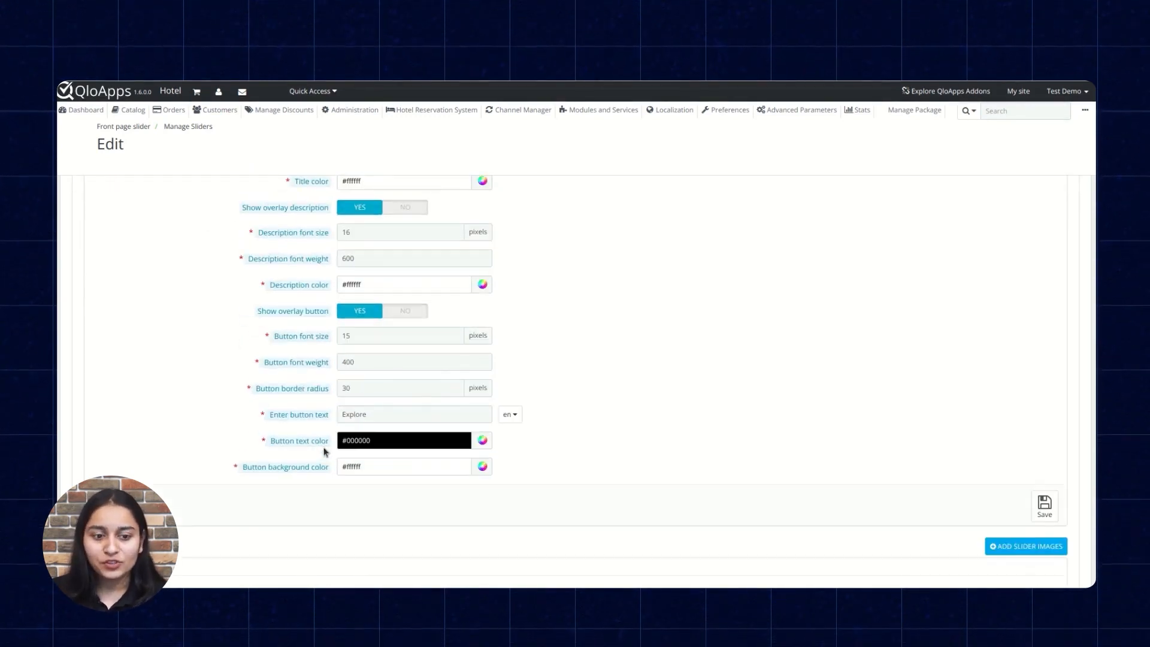
# Step: Save the image overlay configuration and open the upload form for a new slider image
pyautogui.scroll(-3, 846, 324)
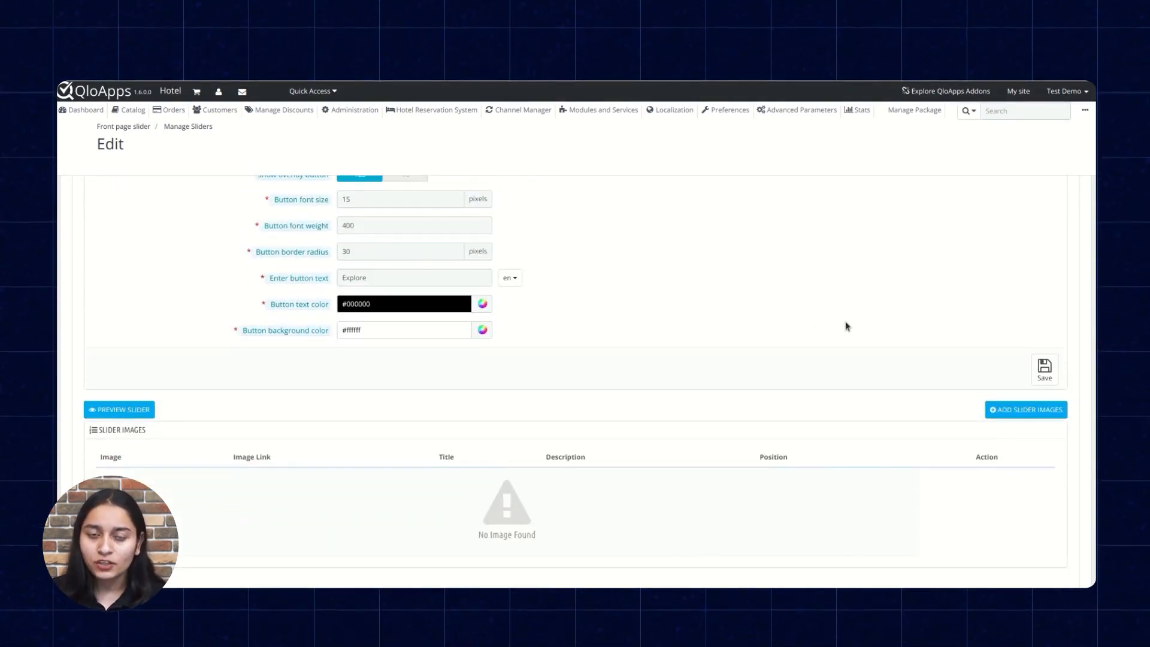
pyautogui.click(1035, 414)
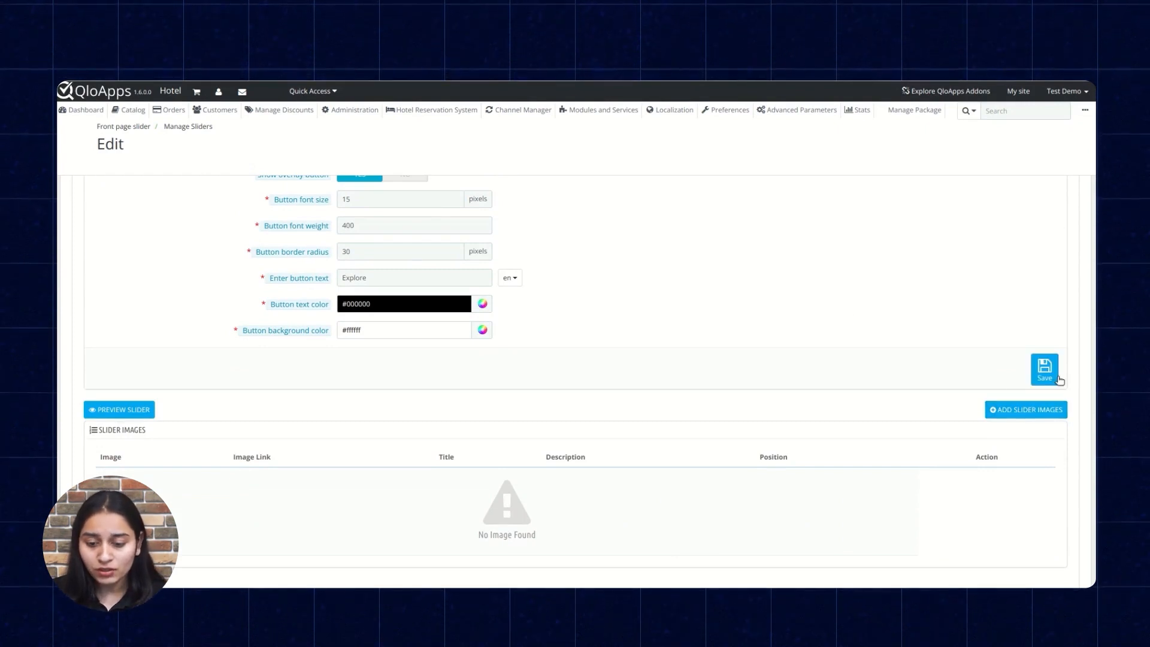
pyautogui.scroll(-7, 1045, 415)
pyautogui.click(1046, 415)
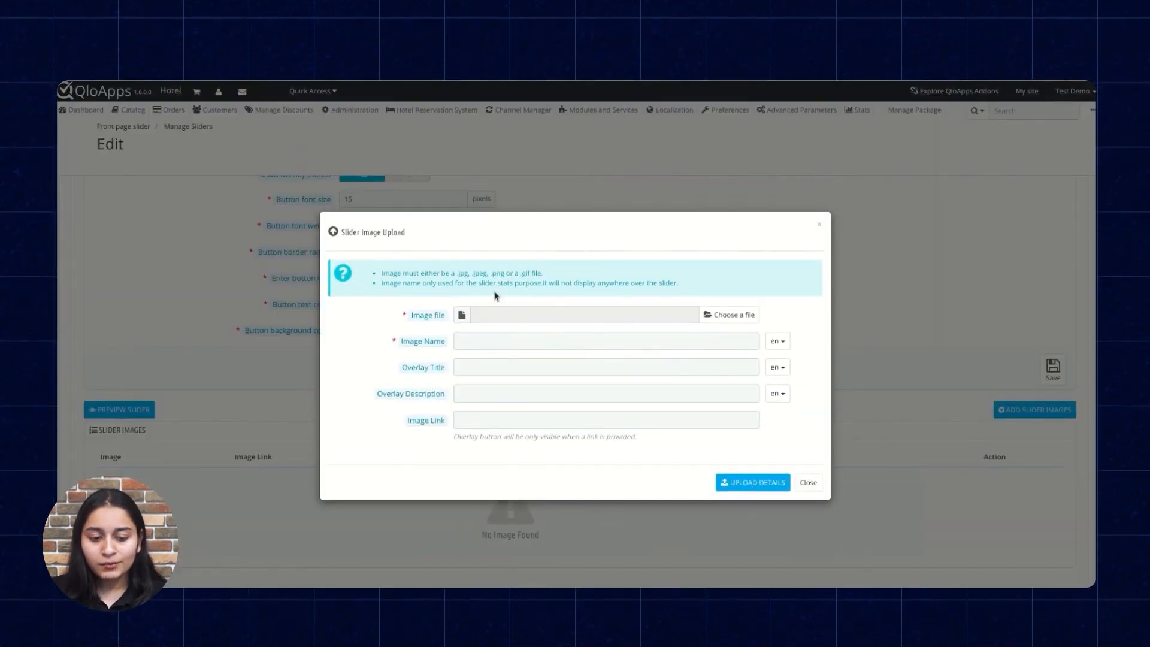
# Step: Choose pexels-quark-studio-3201920.jpg from the Downloads folder as the slider image file
pyautogui.click(741, 317)
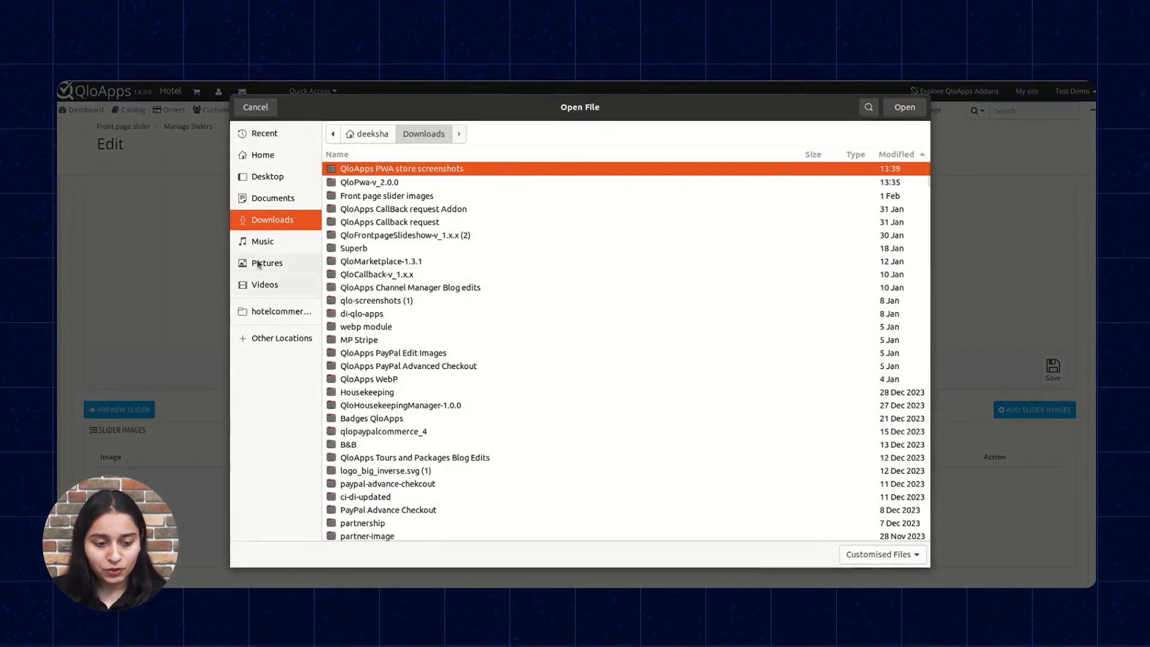
pyautogui.click(258, 264)
pyautogui.click(526, 196)
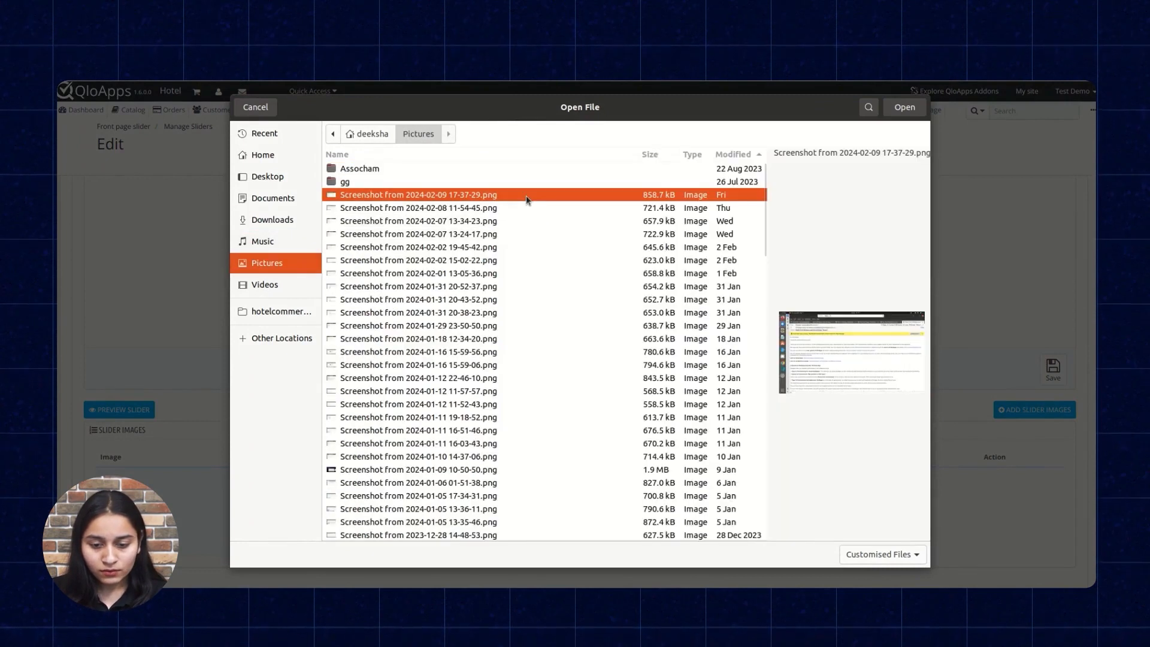
pyautogui.click(273, 220)
pyautogui.scroll(-15, 490, 397)
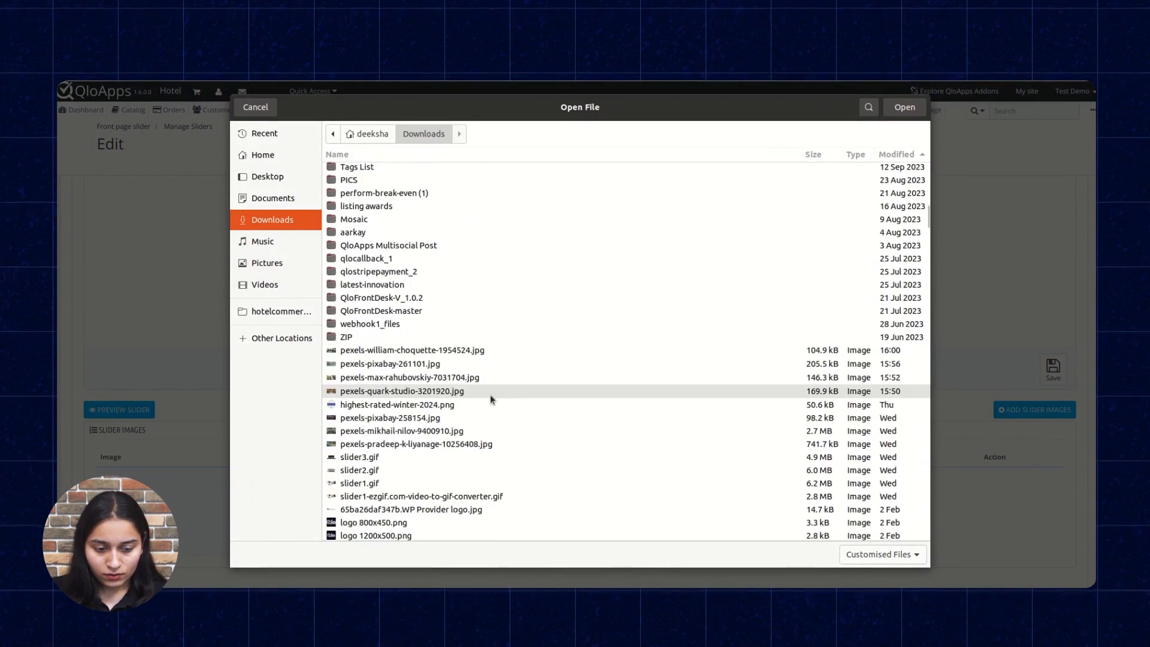
pyautogui.scroll(-2, 486, 365)
pyautogui.click(478, 307)
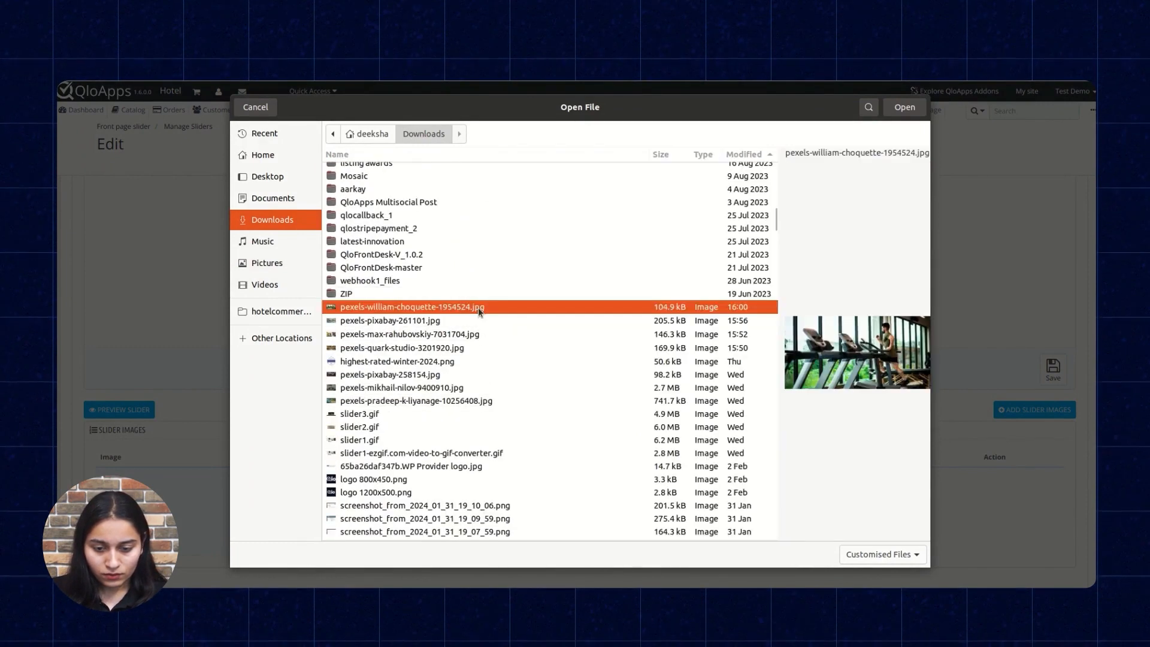
pyautogui.click(476, 361)
pyautogui.click(476, 348)
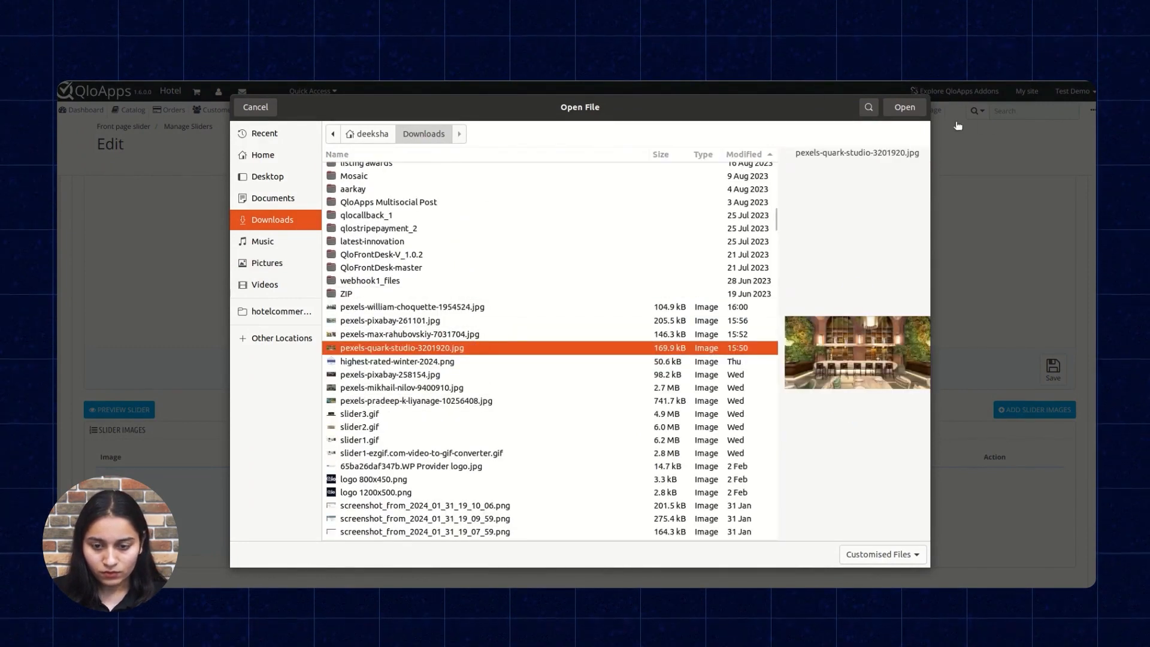
pyautogui.click(903, 108)
# Step: Enter "Restaurant" as the image name for pexels-quark-studio-3201920.jpg, correcting its spelling
pyautogui.click(510, 343)
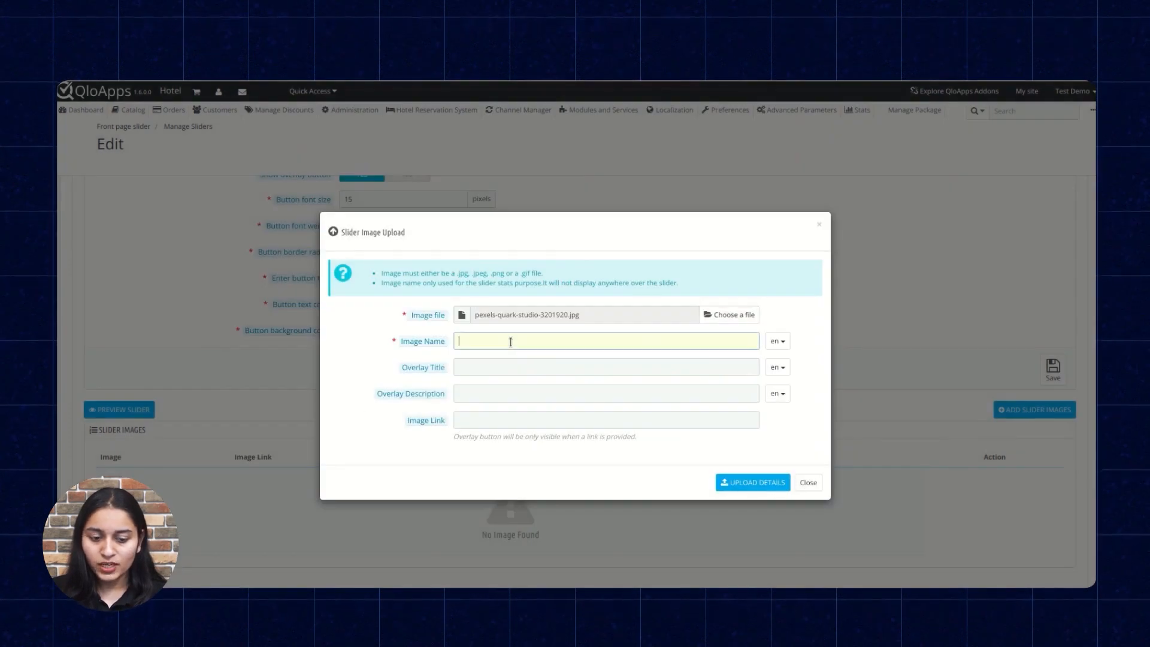
pyautogui.write('R')
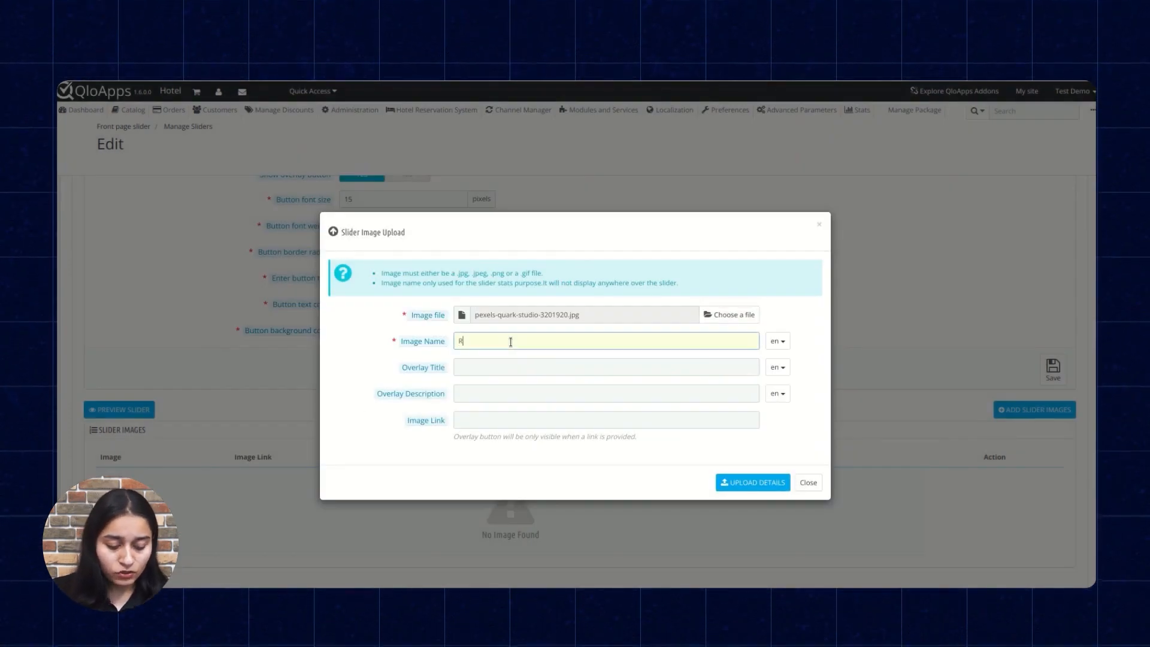
pyautogui.write('esurant')
pyautogui.click(515, 365)
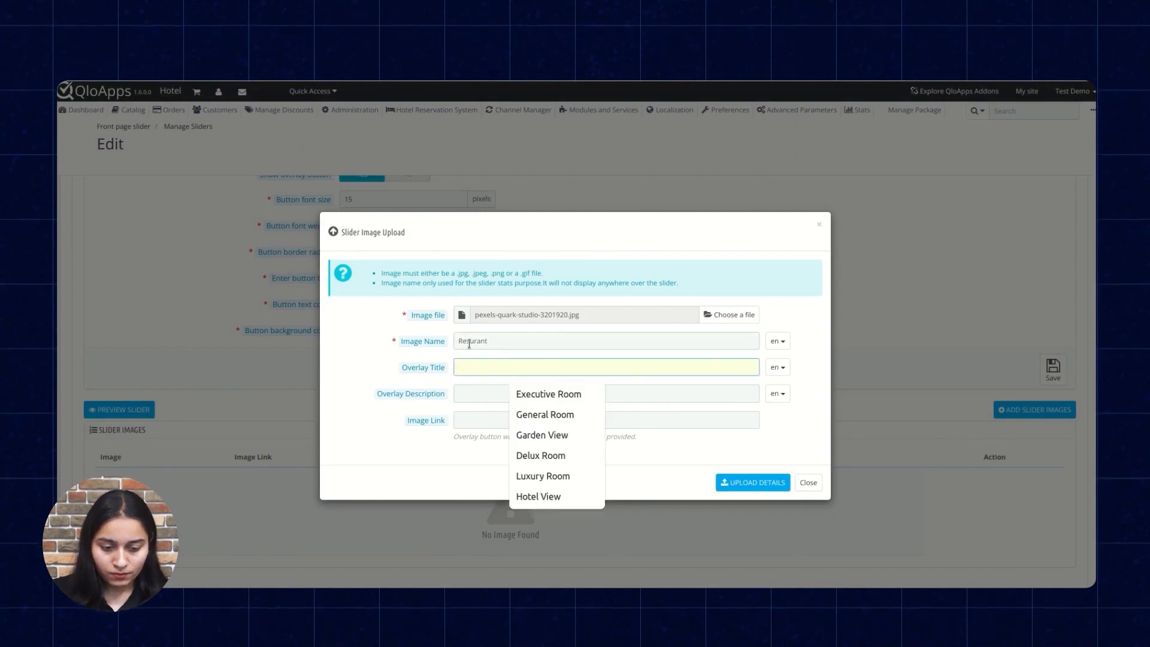
pyautogui.rightClick(468, 346)
pyautogui.click(466, 344)
pyautogui.doubleClick(475, 340)
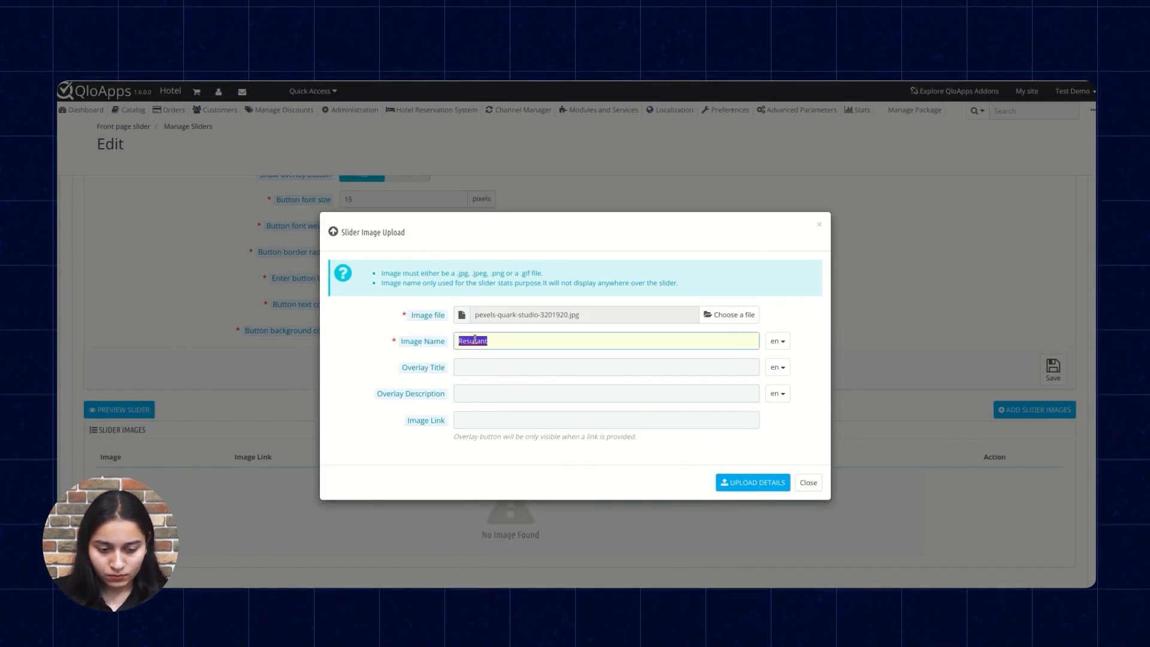
pyautogui.rightClick(473, 344)
pyautogui.click(510, 87)
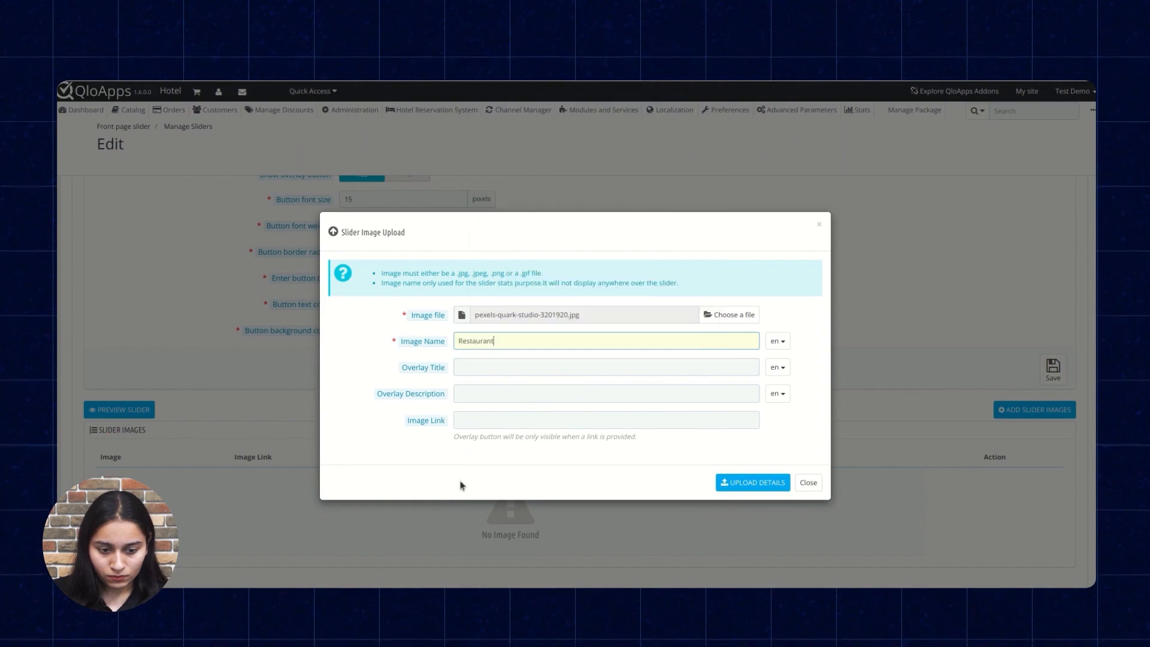
# Step: Set the overlay title to "Restaurant" and the overlay description to "Best Food At one place!"
pyautogui.click(482, 372)
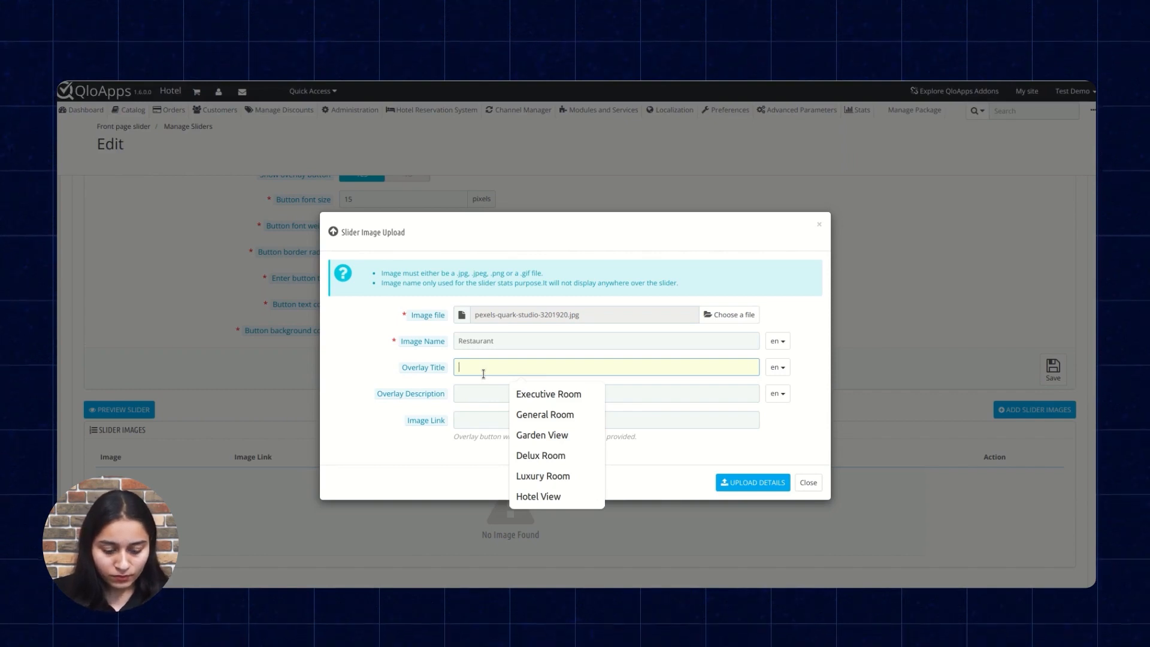
pyautogui.write('Restaurant')
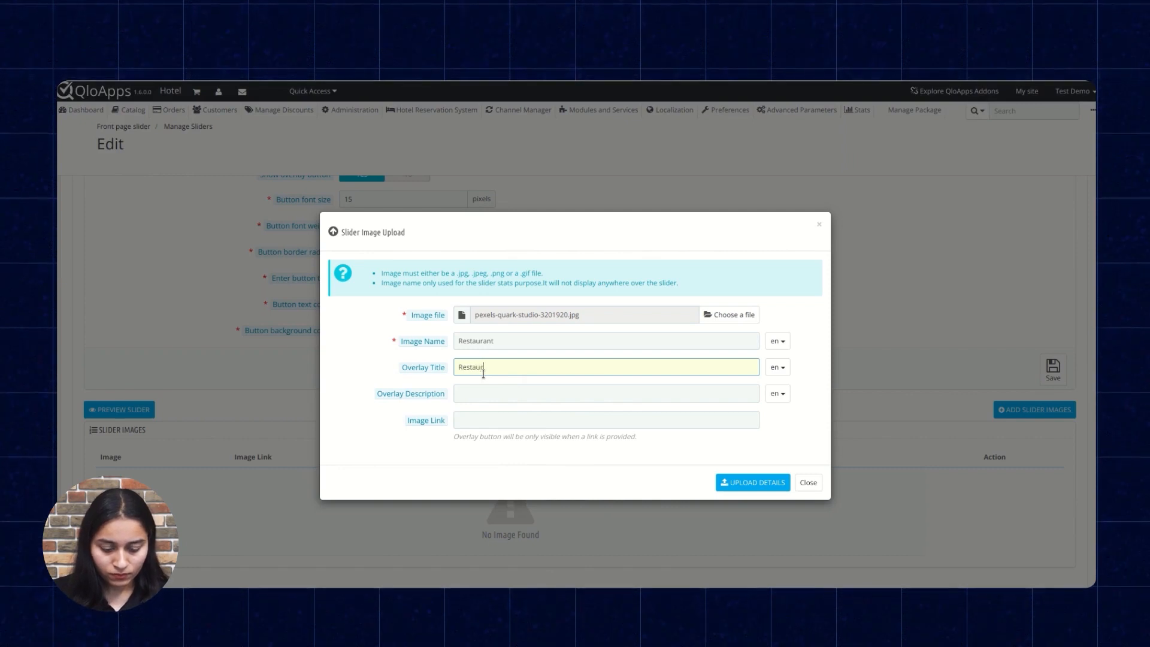
pyautogui.click(481, 391)
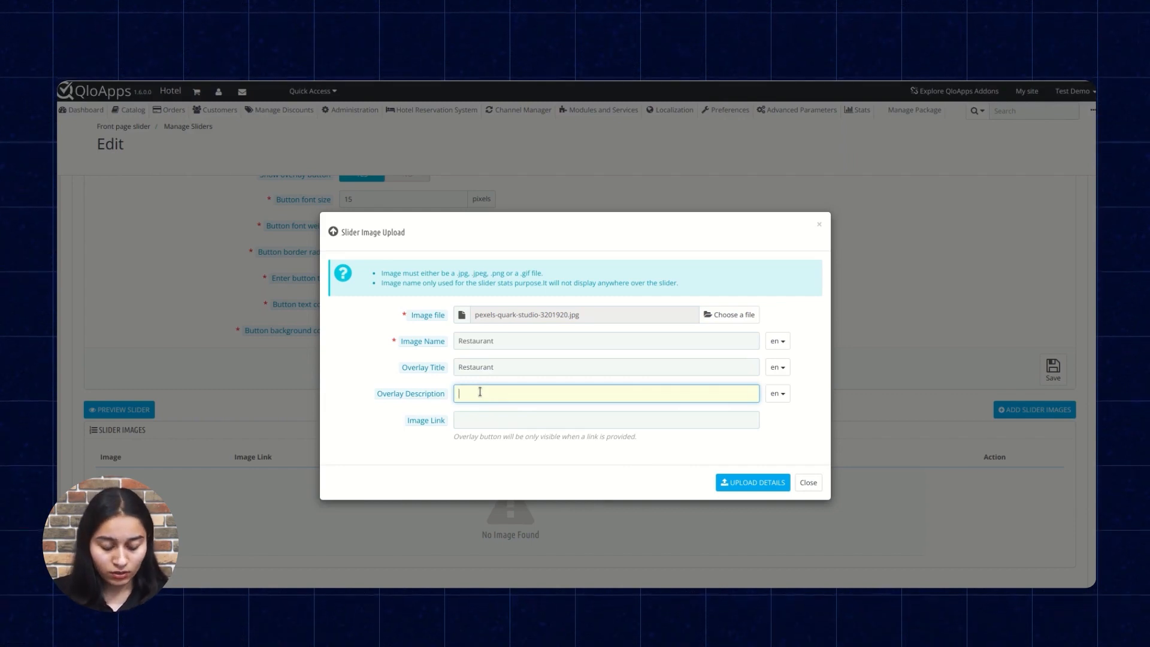
pyautogui.write('Best')
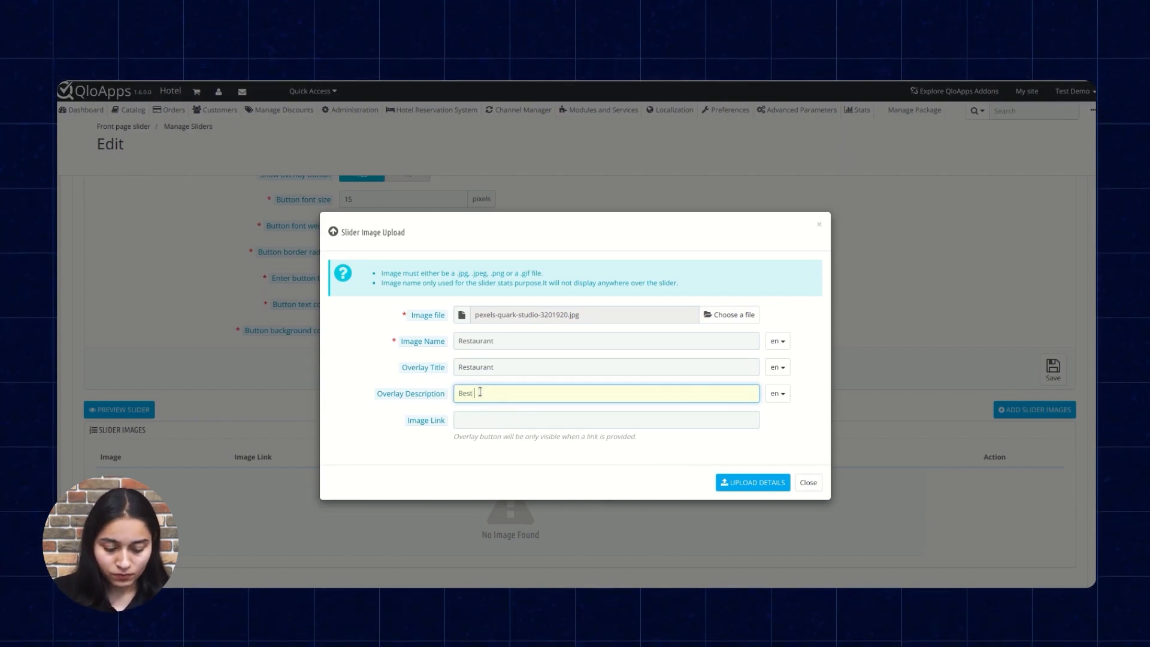
pyautogui.write(' Food At')
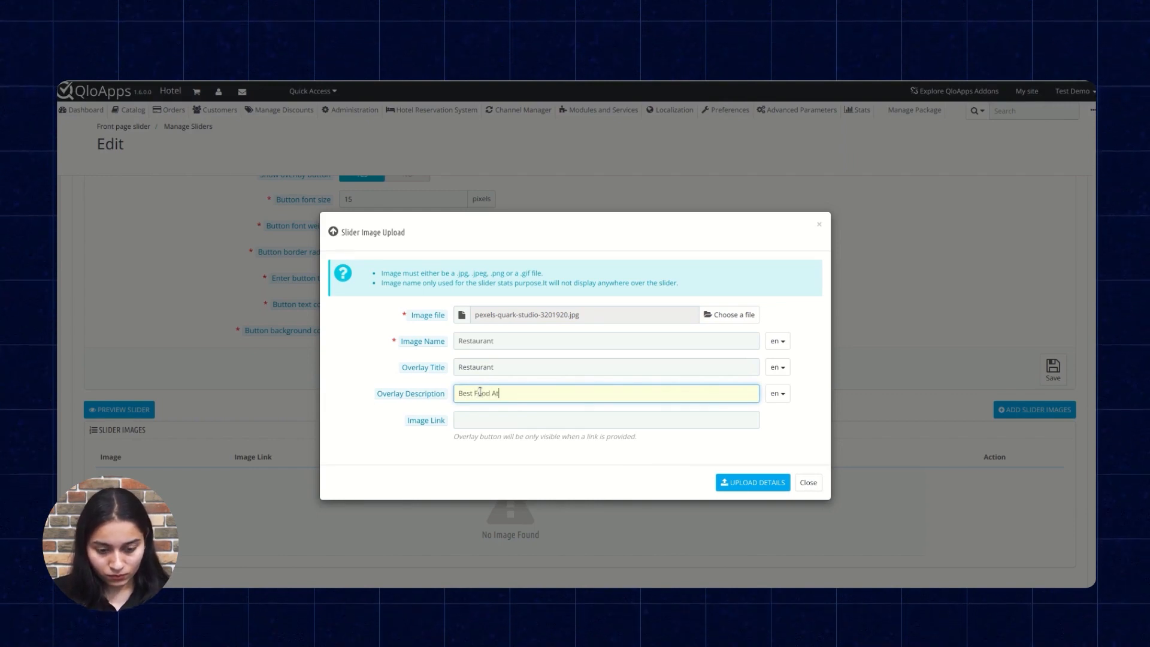
pyautogui.write(' one place!')
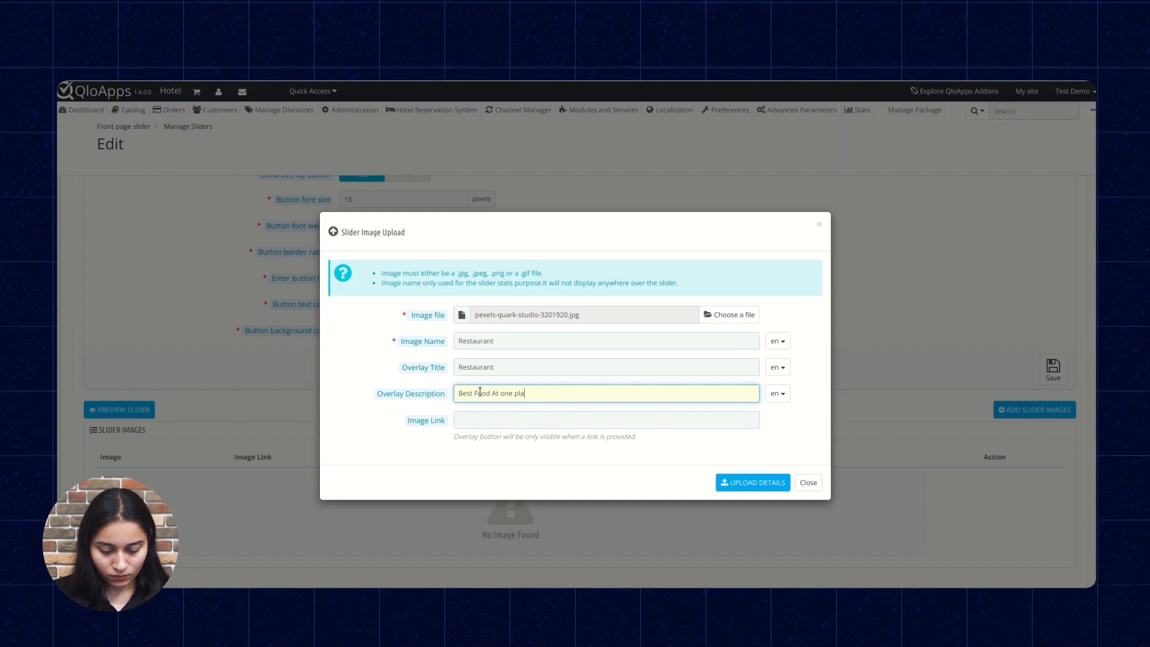
# Step: Copy the Amenities link from the hotel website as the image link and upload the Restaurant image details
pyautogui.click(501, 420)
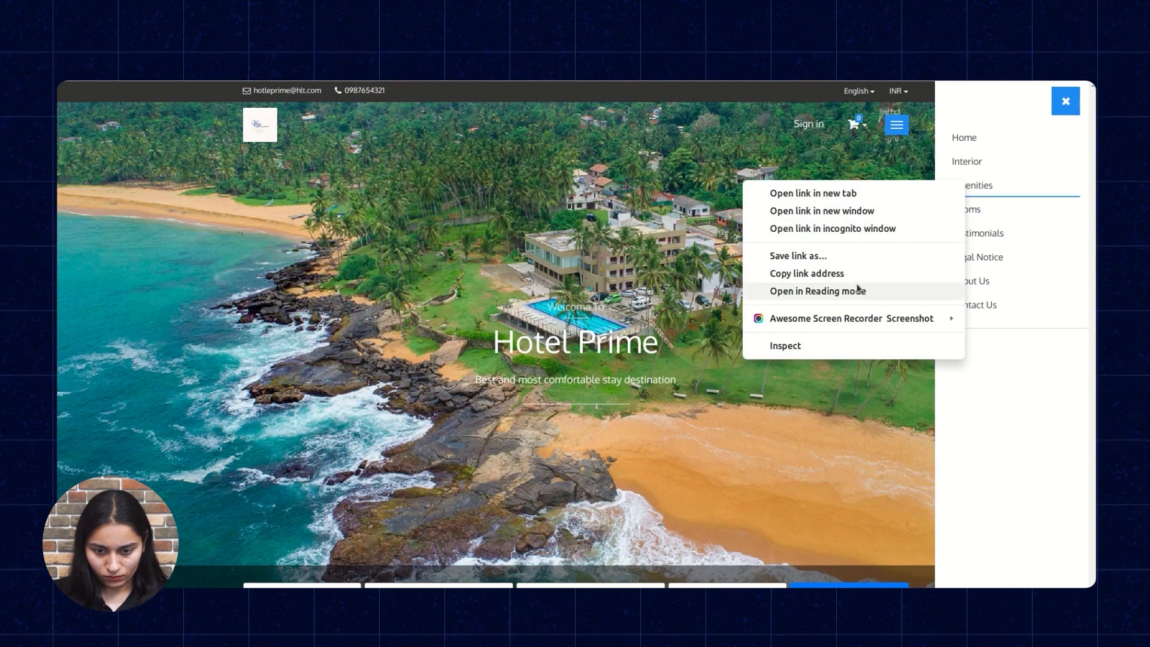
pyautogui.click(861, 276)
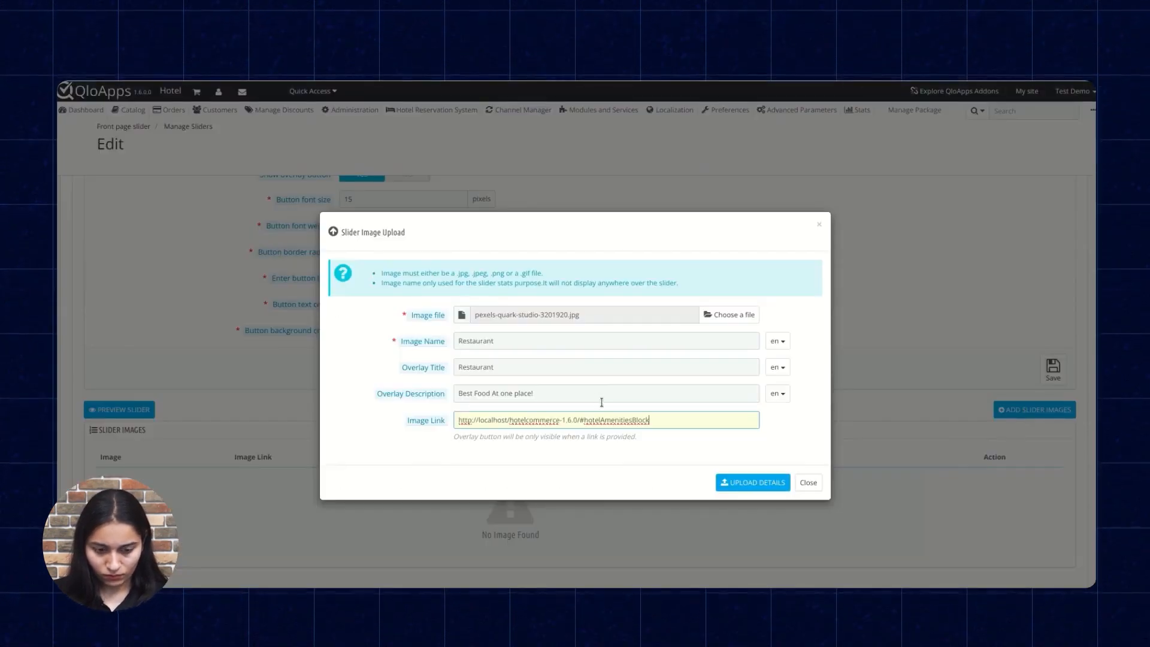
pyautogui.click(754, 480)
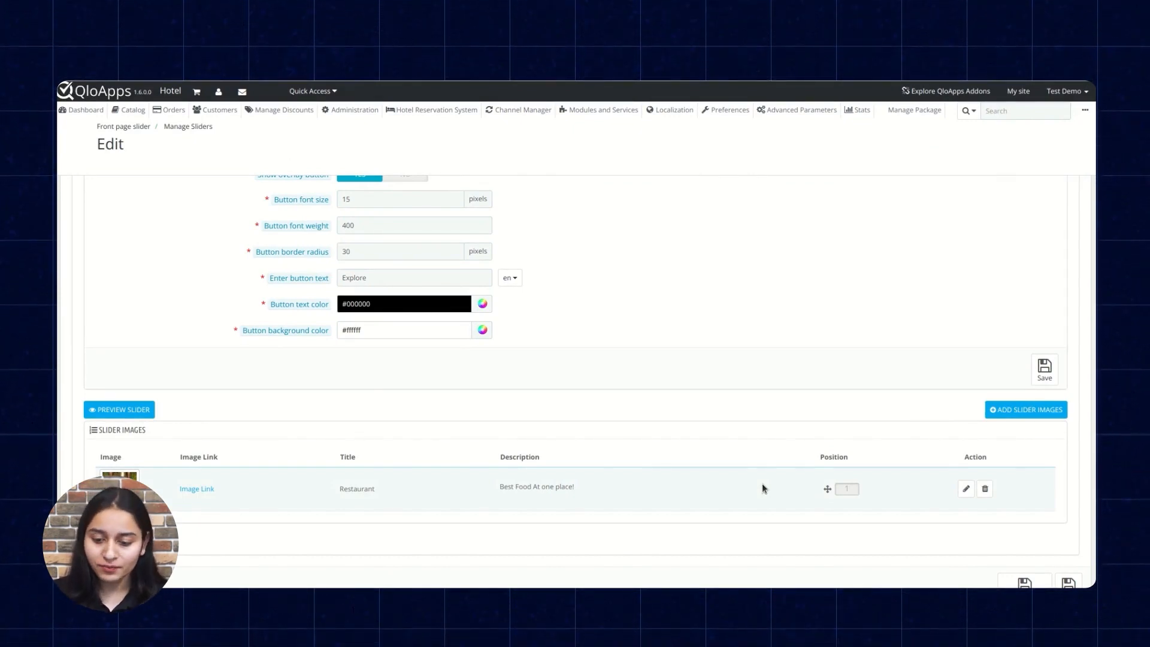
# Step: Add another slider image and choose pexels-pixabay-261101.jpg from the Downloads folder as its file
pyautogui.click(1026, 409)
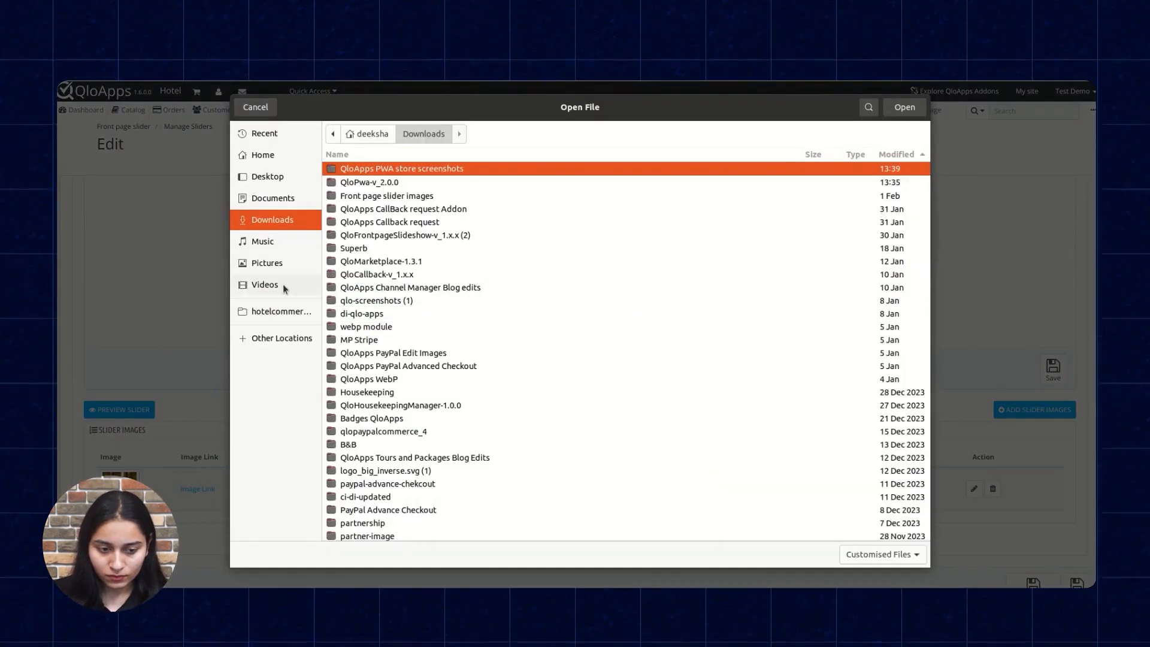
pyautogui.scroll(-20, 503, 239)
pyautogui.click(503, 237)
pyautogui.click(905, 108)
# Step: Enter "Swimming Pool" as image name and overlay title with description "Refreshing Experience!", and upload the details
pyautogui.click(566, 340)
pyautogui.write('Swimming Pool')
pyautogui.click(548, 368)
pyautogui.write('Swimmin')
pyautogui.click(546, 393)
pyautogui.click(523, 394)
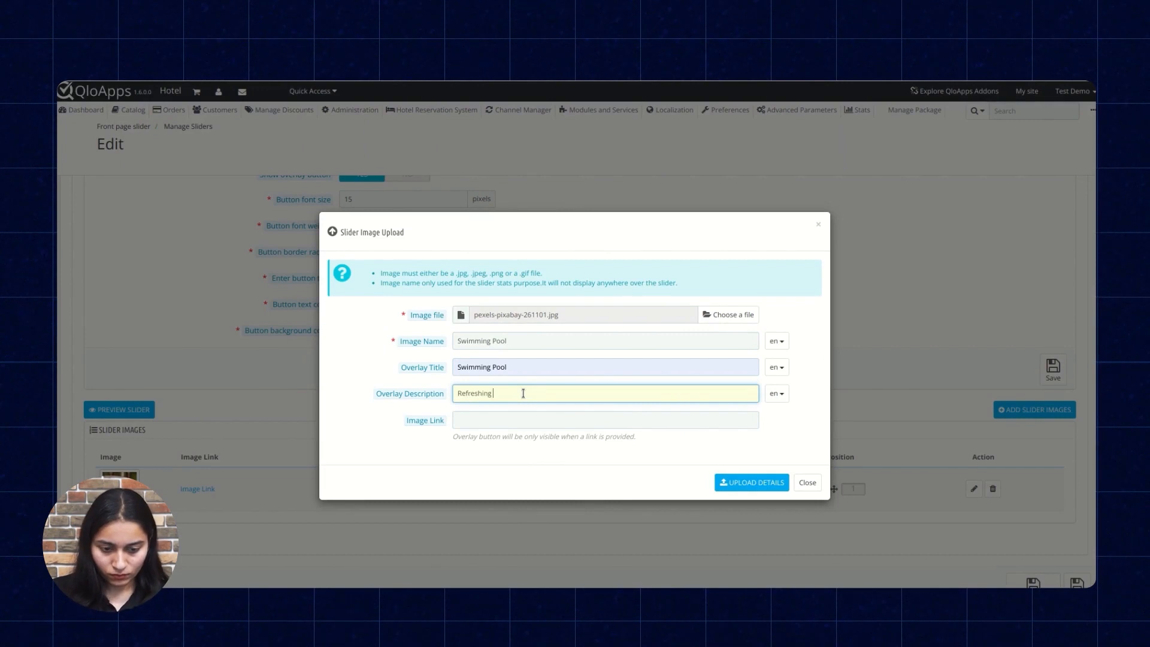
pyautogui.click(752, 482)
# Step: Upload pexels-max-rahubovskiy-7031704.jpg as a slider image with name and overlay title "Spa" and description "Relax and Enjoy"
pyautogui.click(1035, 410)
pyautogui.click(505, 341)
pyautogui.write('Spa')
pyautogui.click(509, 368)
pyautogui.write('Spa')
pyautogui.click(518, 394)
pyautogui.write('Relax and Enjoy')
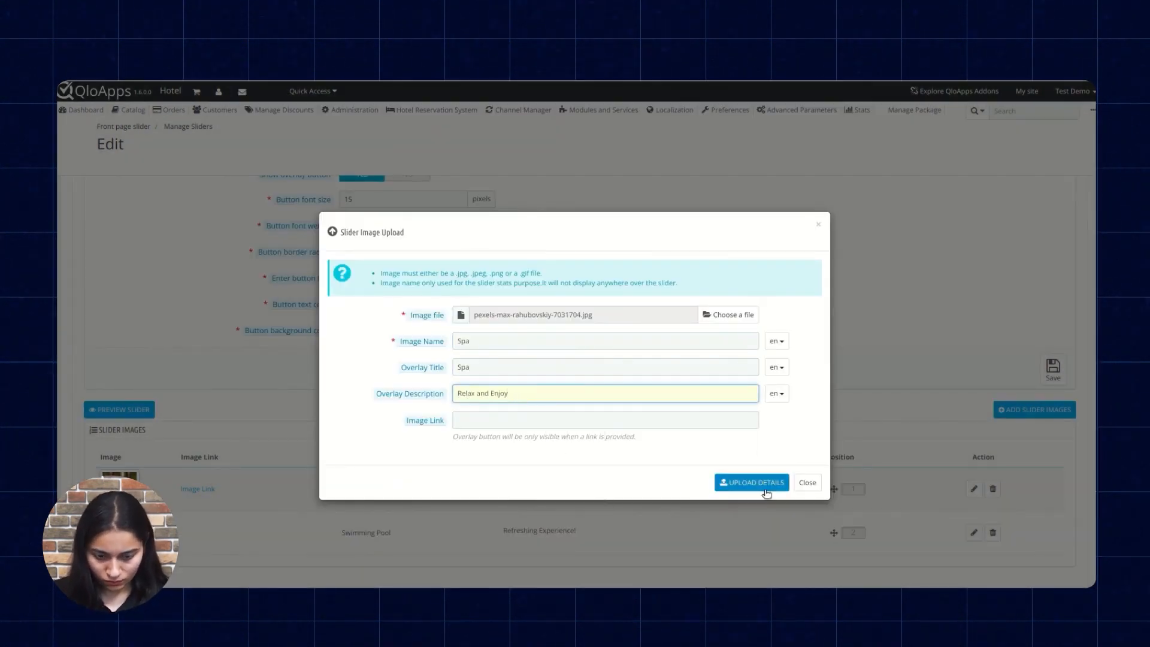
pyautogui.click(766, 487)
# Step: Add a fourth slider image and choose the gym picture as its file
pyautogui.scroll(-2, 766, 486)
pyautogui.click(1035, 341)
pyautogui.click(731, 314)
pyautogui.scroll(-15, 389, 362)
pyautogui.click(403, 262)
pyautogui.press('Return')
# Step: Enter "Gym" as image name and overlay title with description "Stay Active", and upload the details
pyautogui.click(509, 341)
pyautogui.write('Gym')
pyautogui.click(539, 368)
pyautogui.write('Gym')
pyautogui.click(556, 393)
pyautogui.write('Stay Act')
pyautogui.click(752, 483)
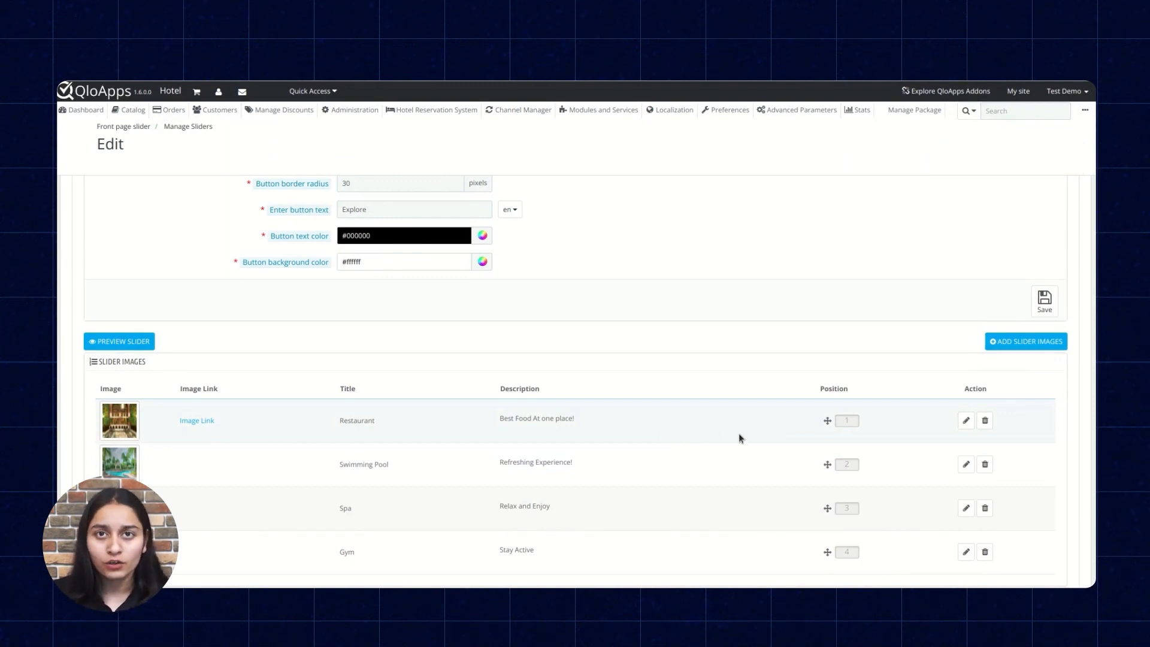
# Step: Preview the slider, step through its images with their overlay content, and close the preview
pyautogui.click(113, 340)
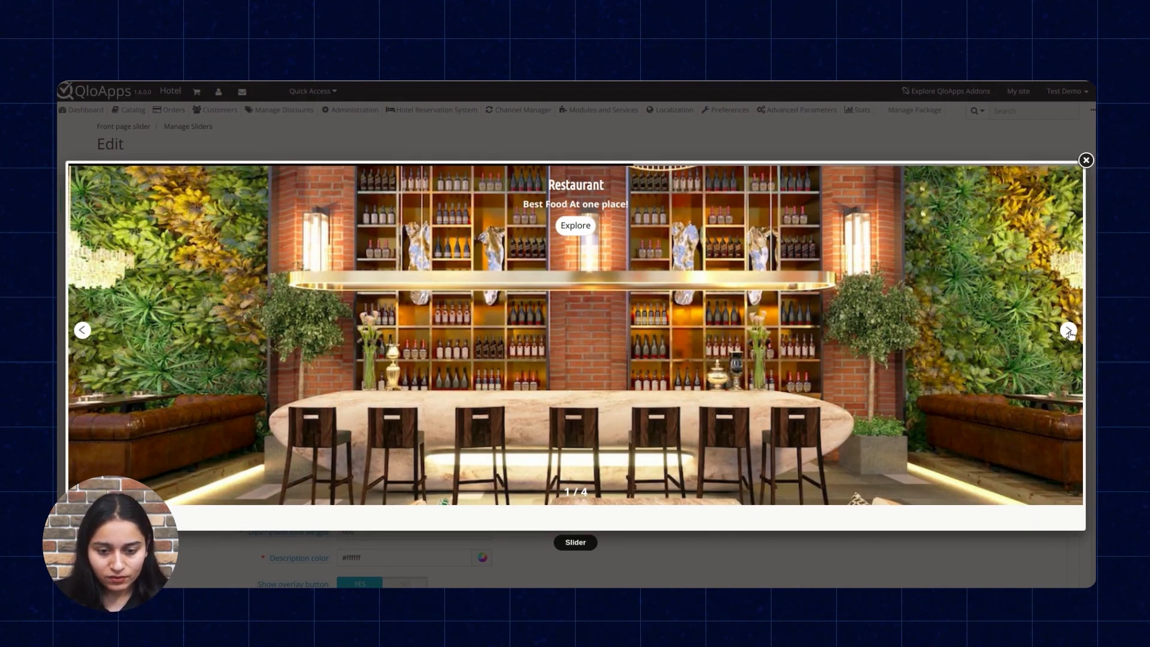
pyautogui.click(1069, 332)
pyautogui.click(1069, 331)
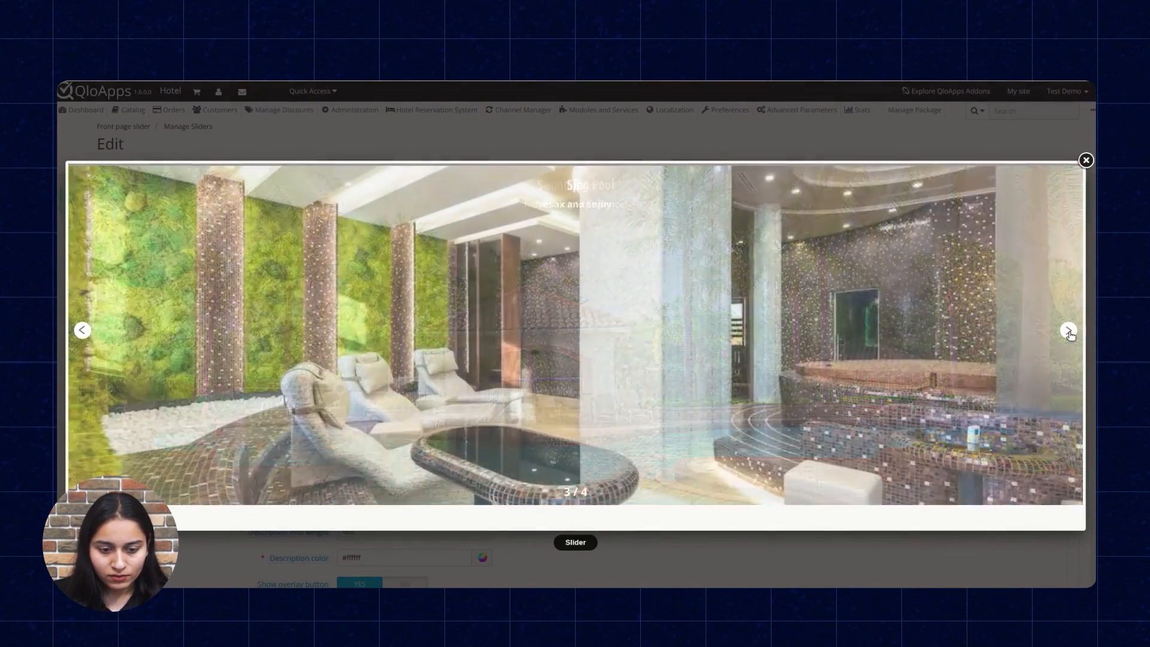
pyautogui.click(1069, 331)
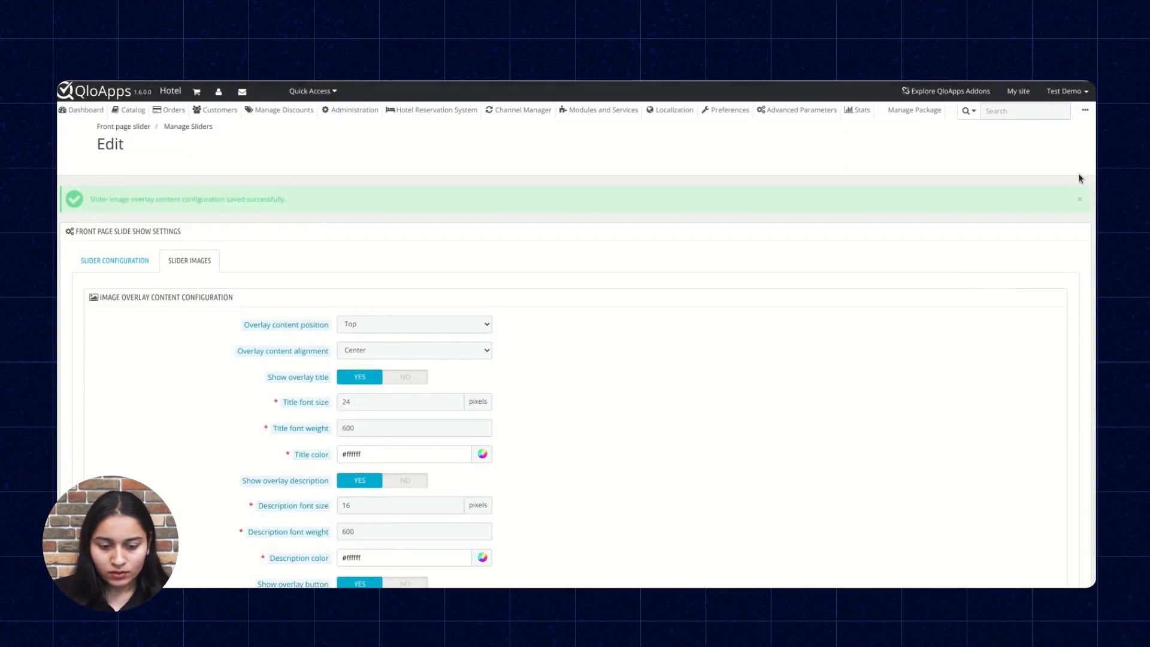
# Step: Save the Room Type Features slider while staying on its edit page
pyautogui.scroll(-4, 957, 372)
pyautogui.scroll(-5, 957, 373)
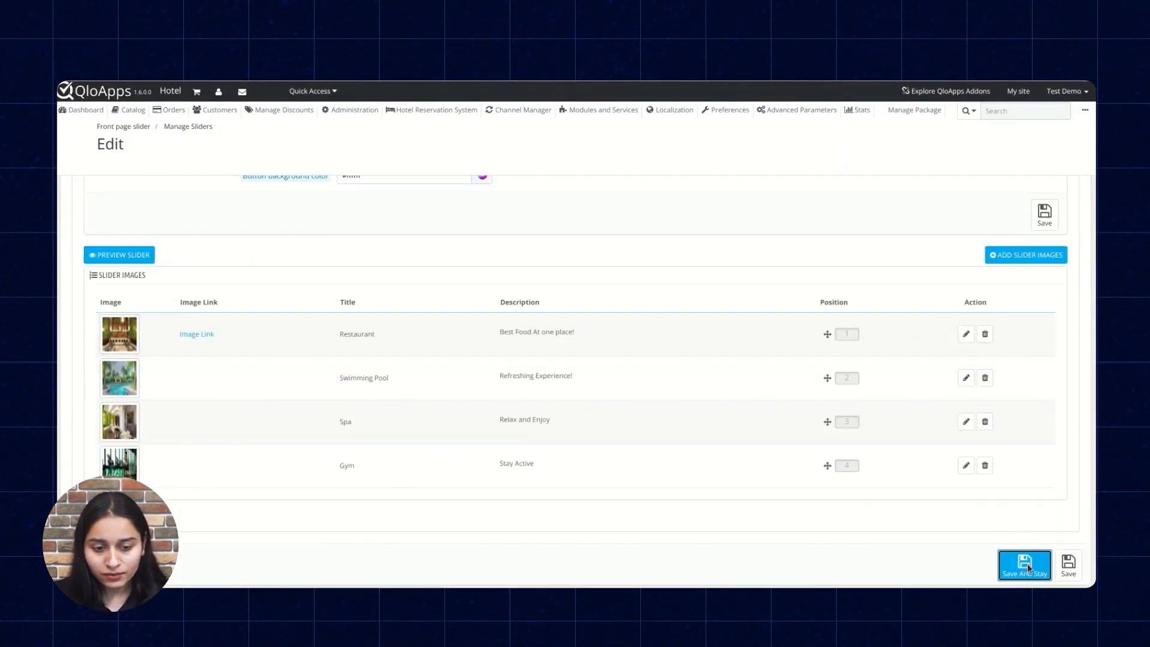
pyautogui.click(1027, 565)
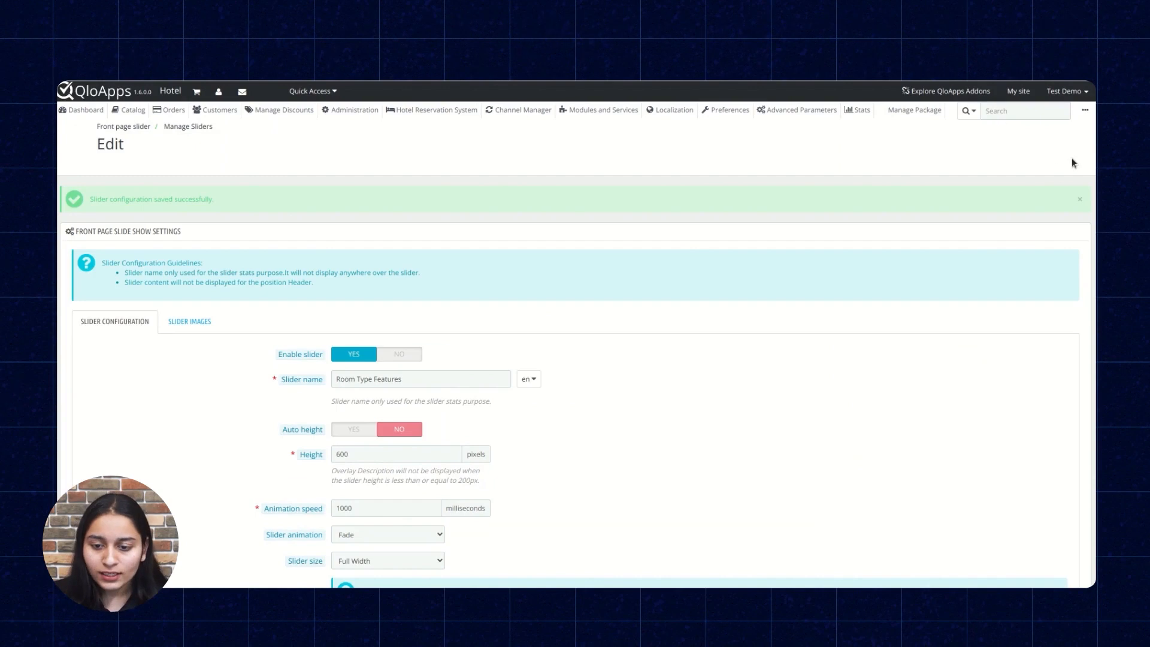
# Step: Go to the list of front page sliders and open the slider with ID 2 for editing
pyautogui.click(1085, 110)
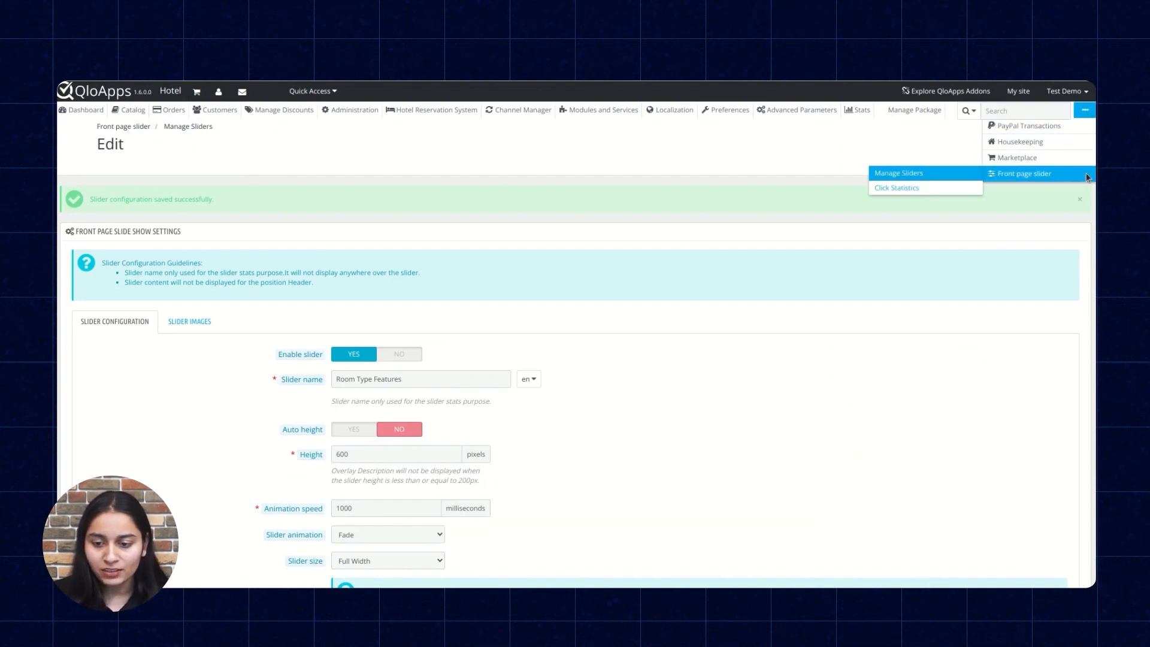
pyautogui.click(1088, 176)
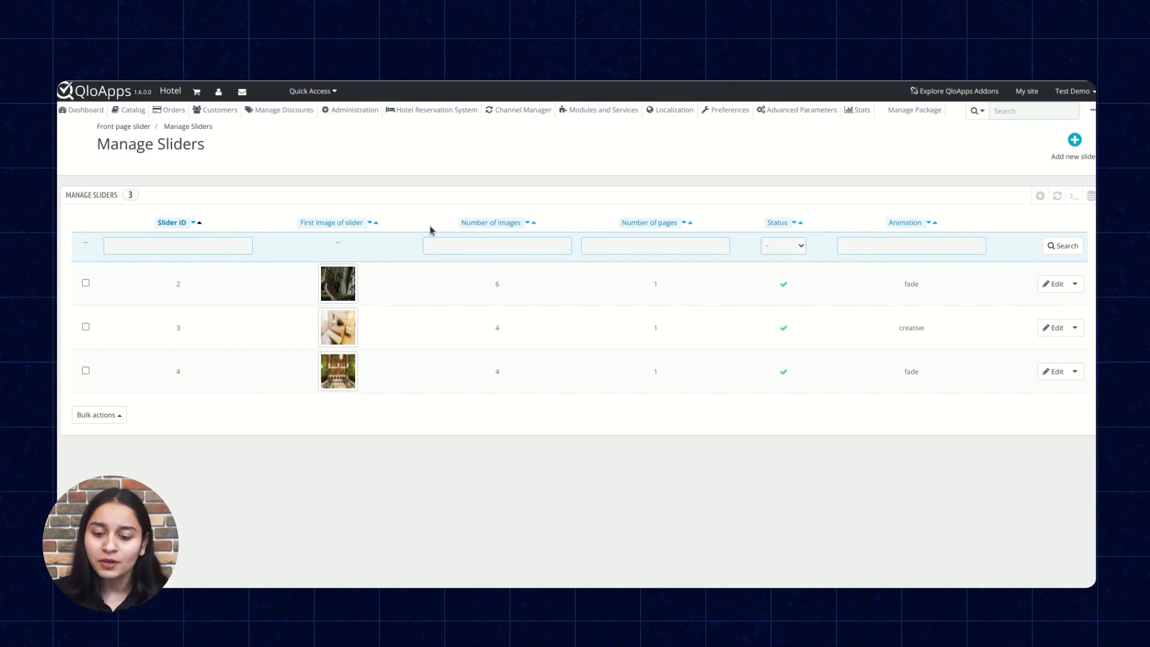
pyautogui.click(1051, 283)
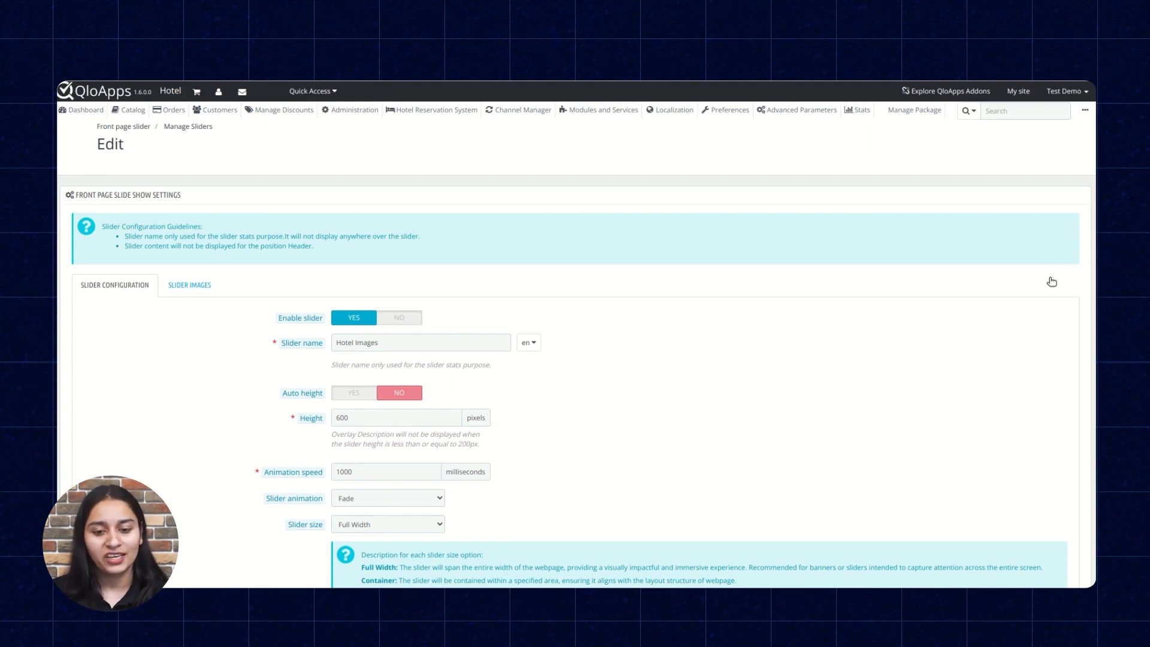
# Step: Open the hotel website and search for rooms at The Hotel Prime, London, for 21-02-2024 to 22-02-2024
pyautogui.click(1018, 94)
pyautogui.scroll(-3, 575, 336)
pyautogui.click(479, 393)
pyautogui.click(478, 417)
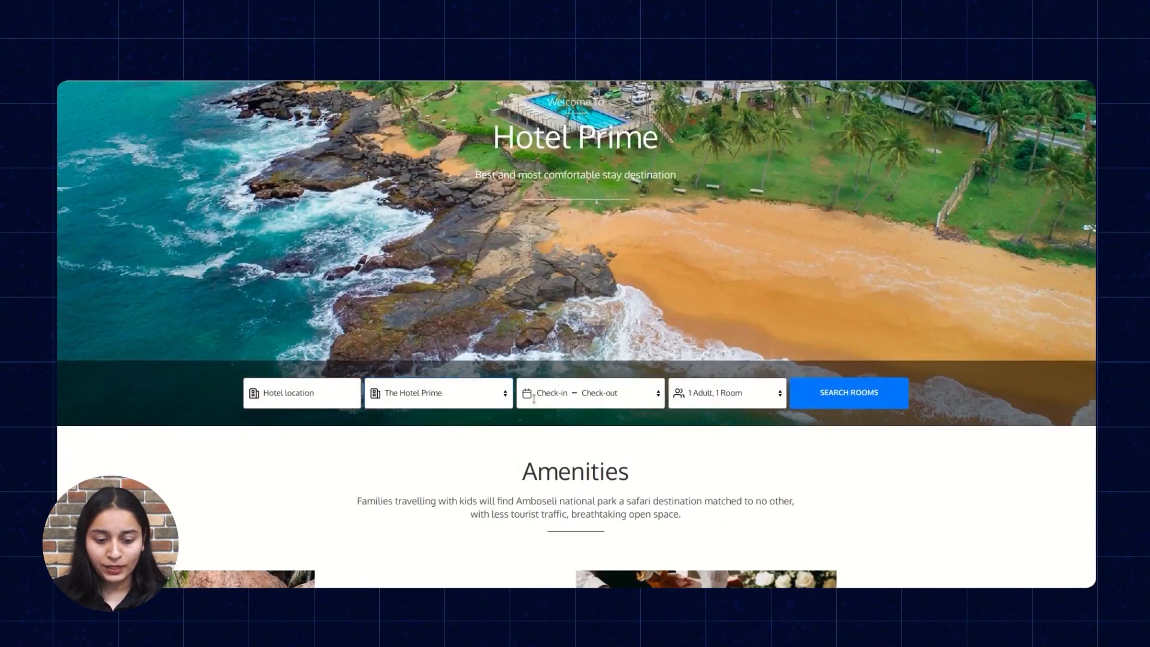
pyautogui.click(535, 399)
pyautogui.click(576, 536)
pyautogui.click(598, 537)
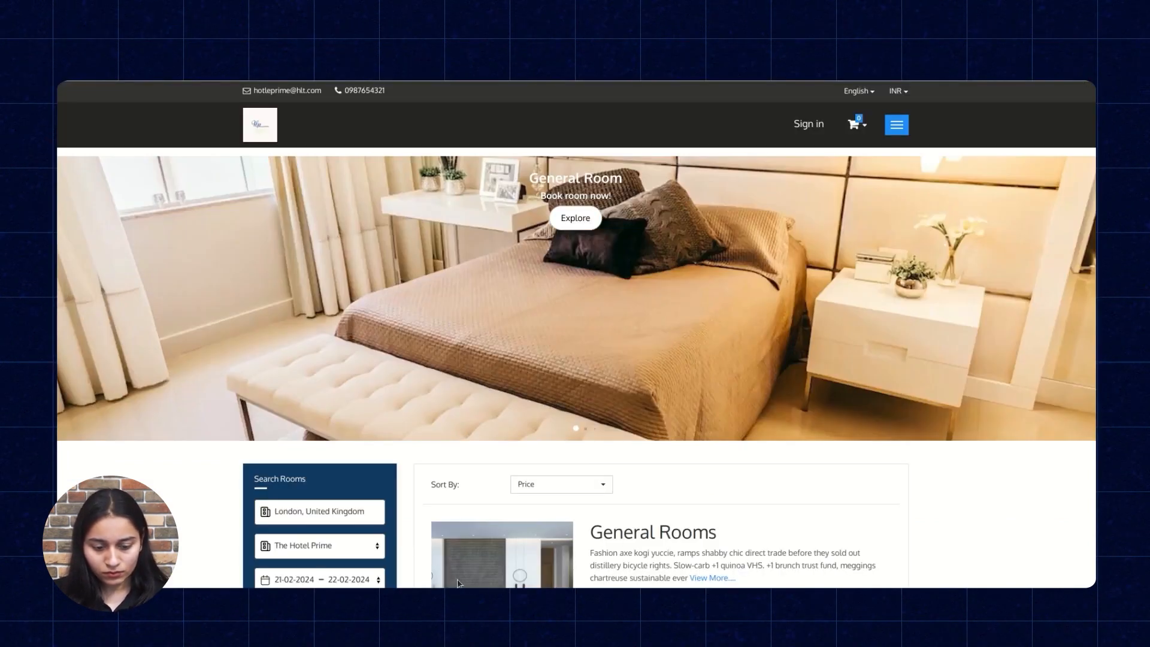
# Step: Open the General Rooms page and step through the Restaurant, Swimming Pool, Spa and Gym slides at its top
pyautogui.click(458, 583)
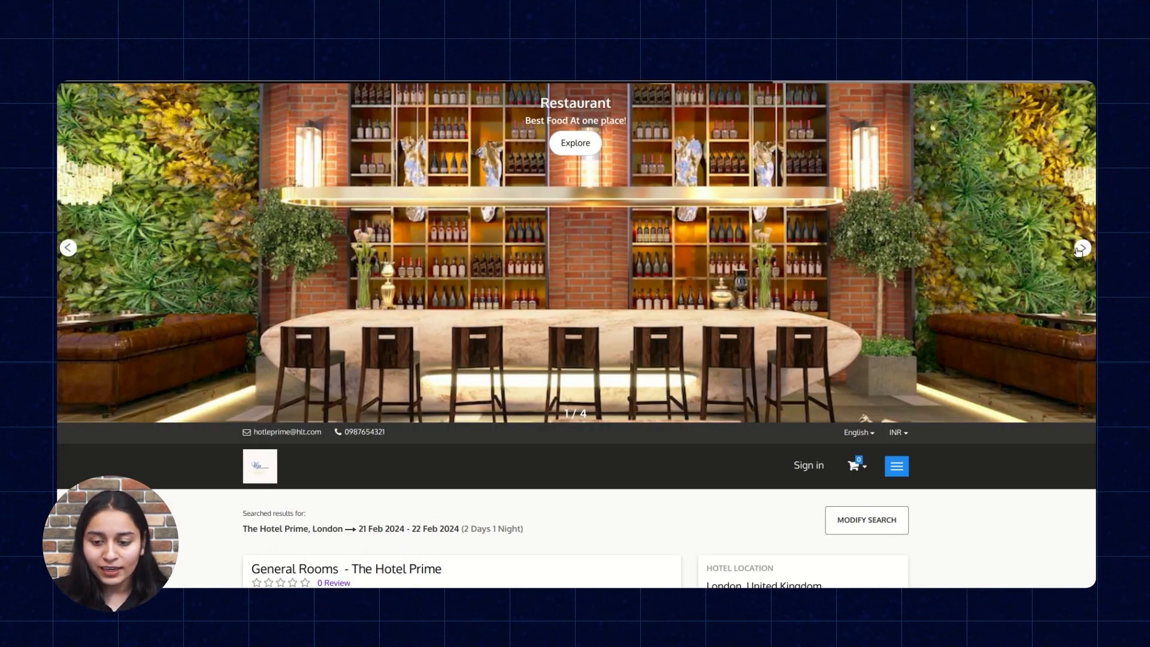
pyautogui.click(1082, 248)
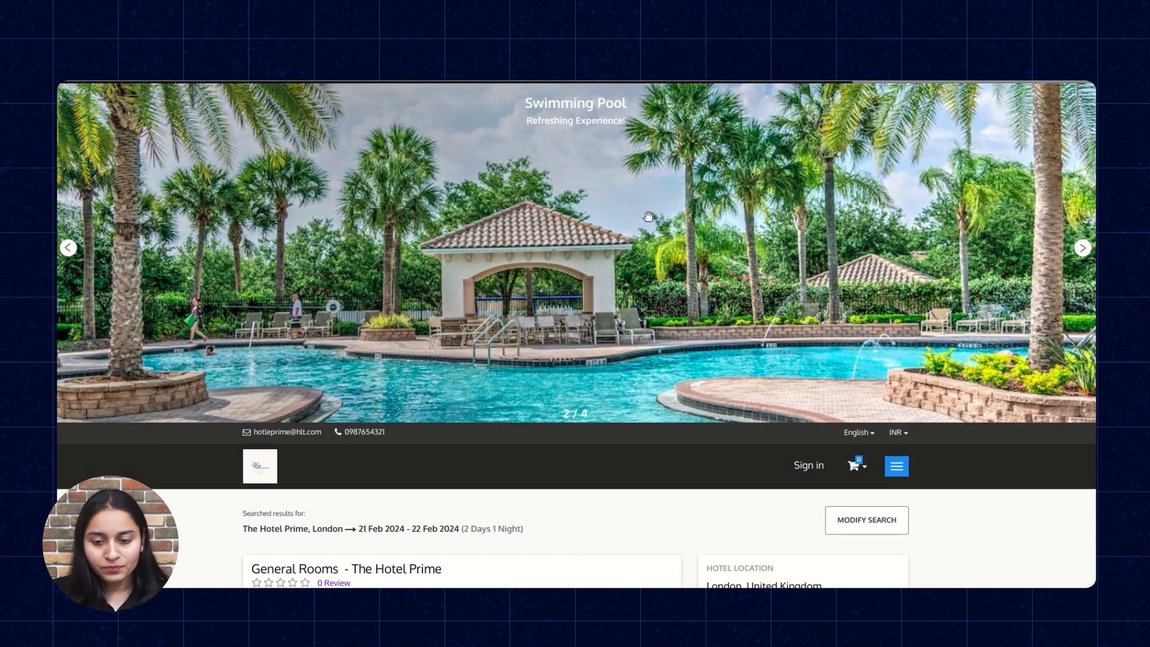
pyautogui.click(1082, 248)
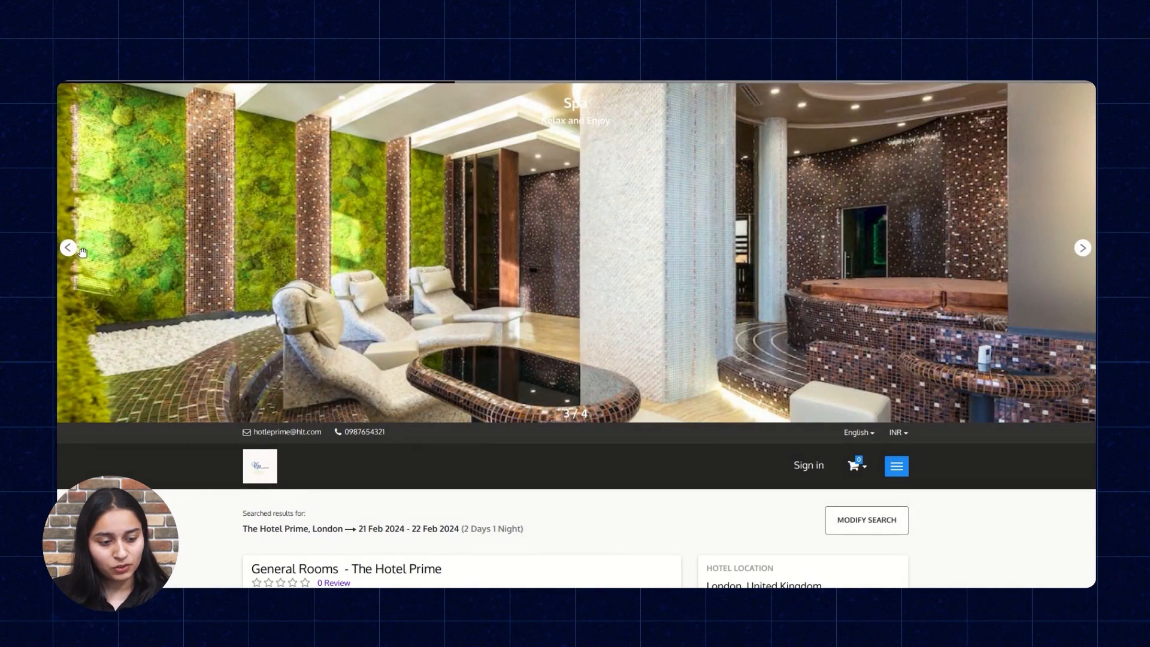
pyautogui.click(1083, 249)
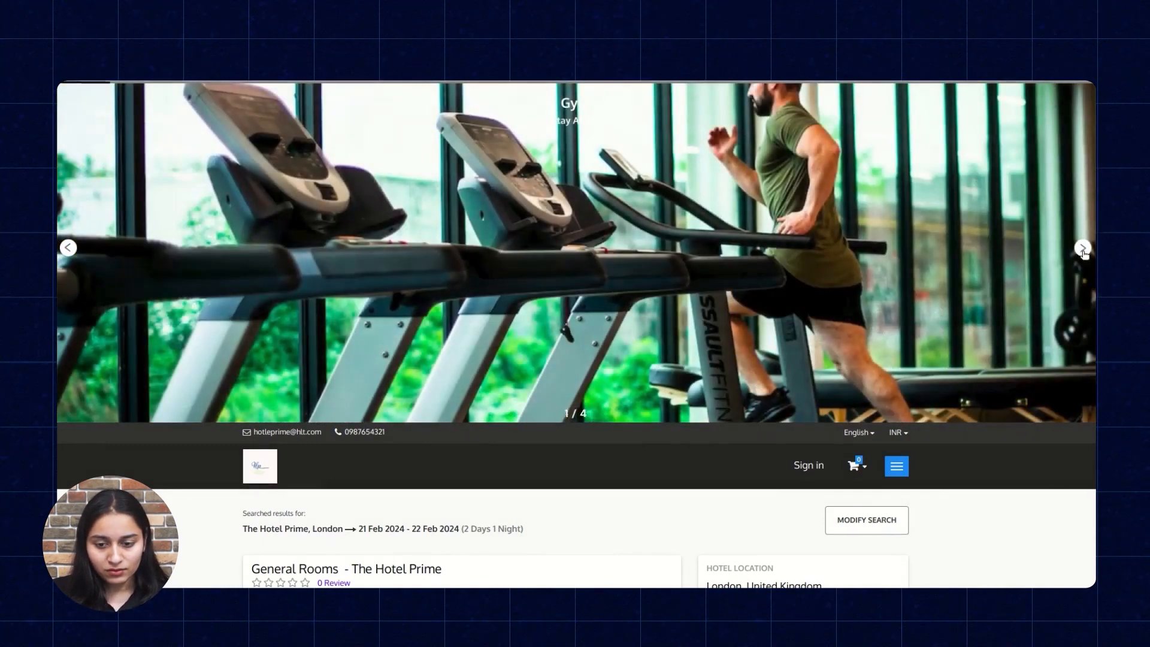
pyautogui.click(1083, 249)
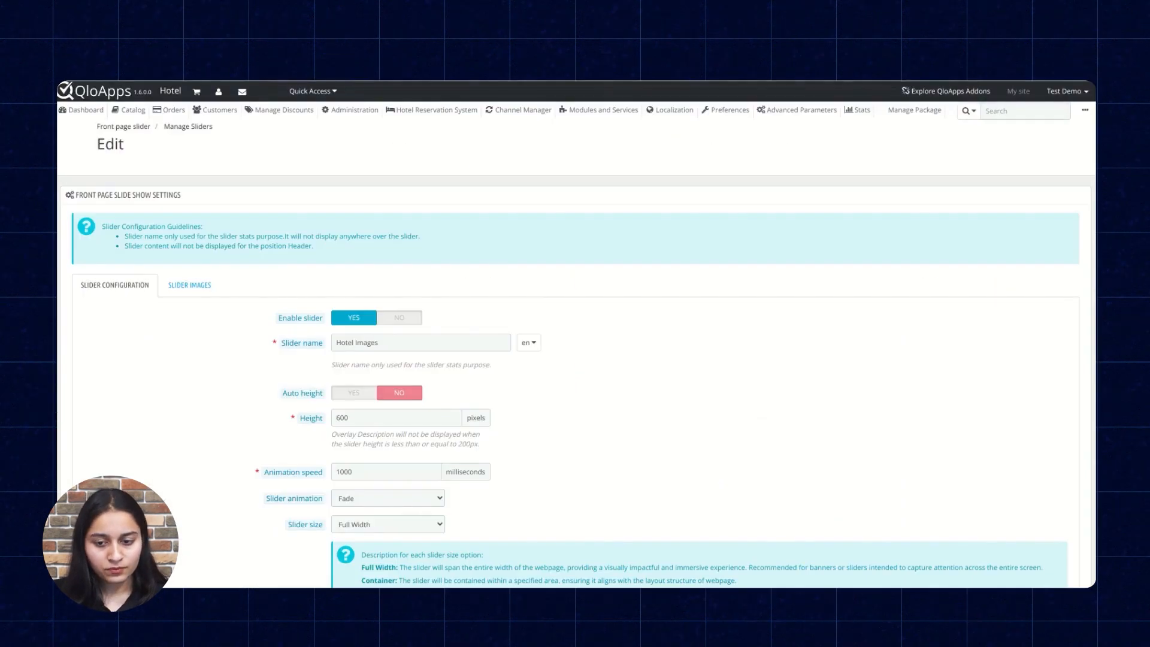
# Step: Open the slider click statistics and view the guest details for the Restaurant image of the Room Type Features slider
pyautogui.click(1085, 109)
pyautogui.moveTo(1073, 173)
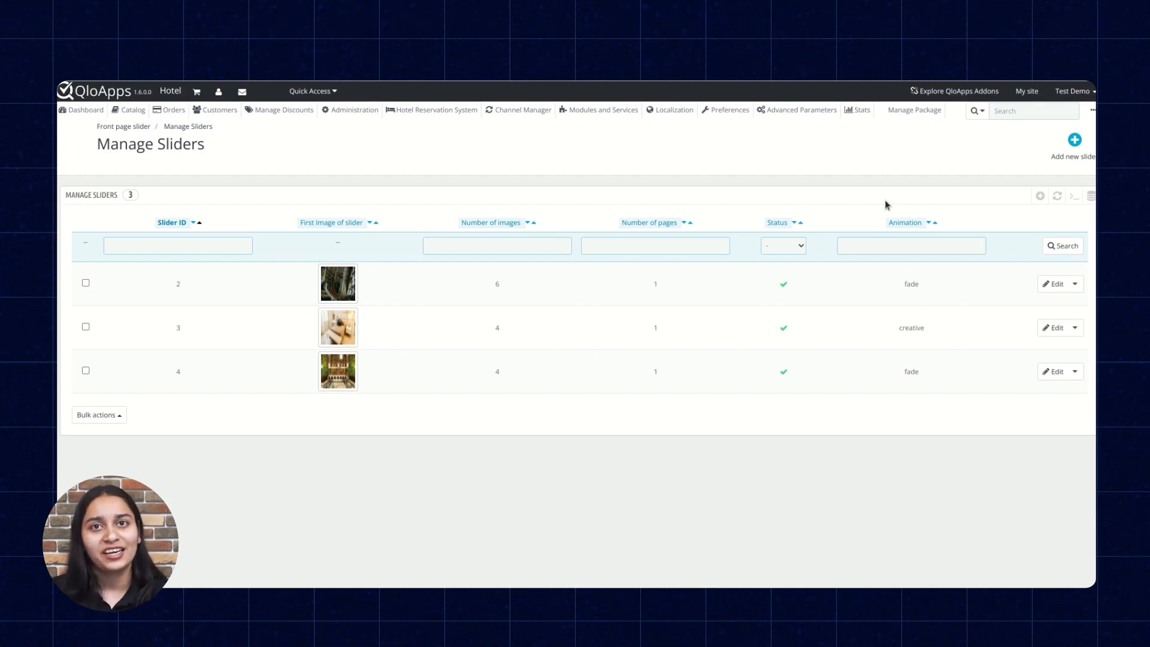
pyautogui.moveTo(1092, 111)
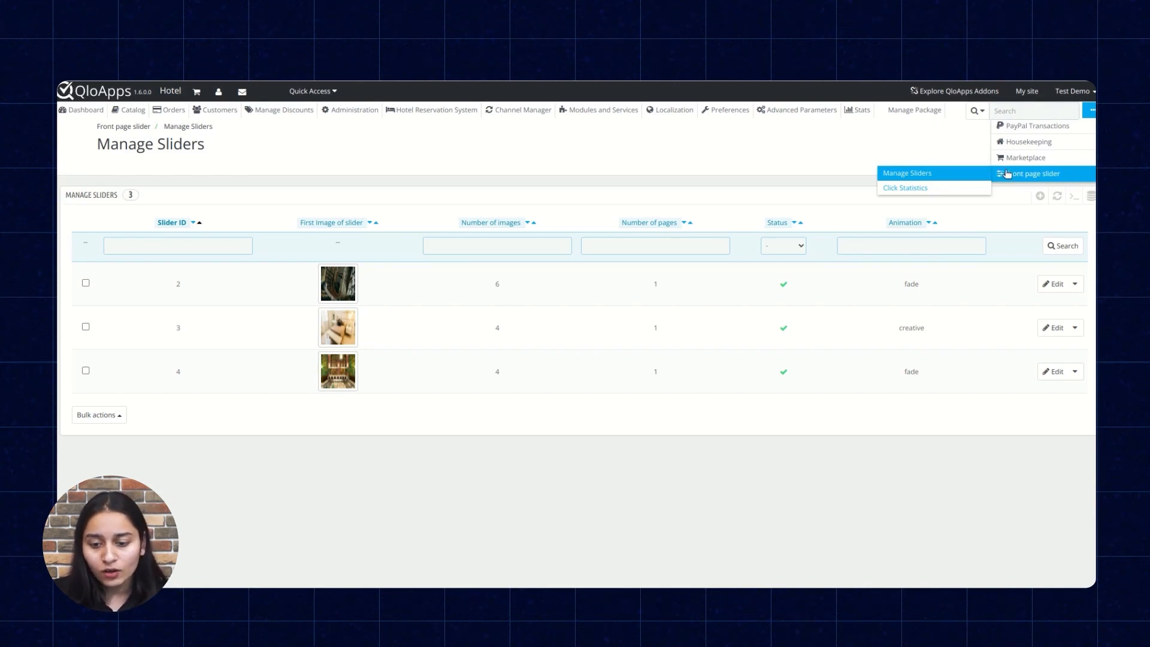
pyautogui.click(956, 193)
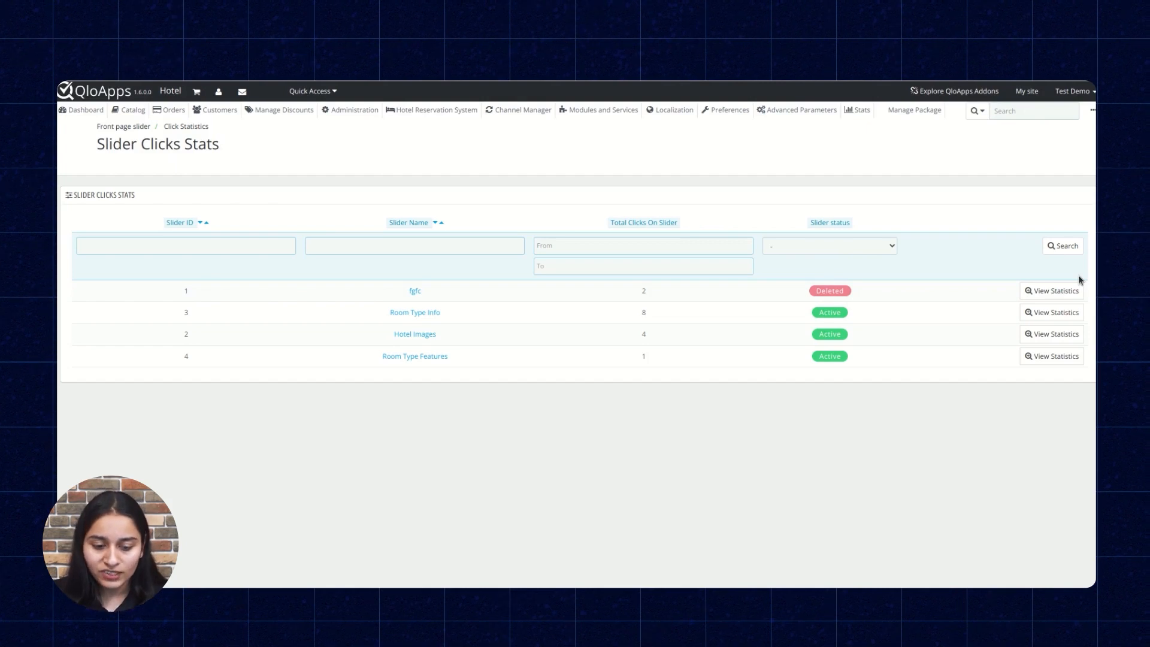
pyautogui.click(1077, 358)
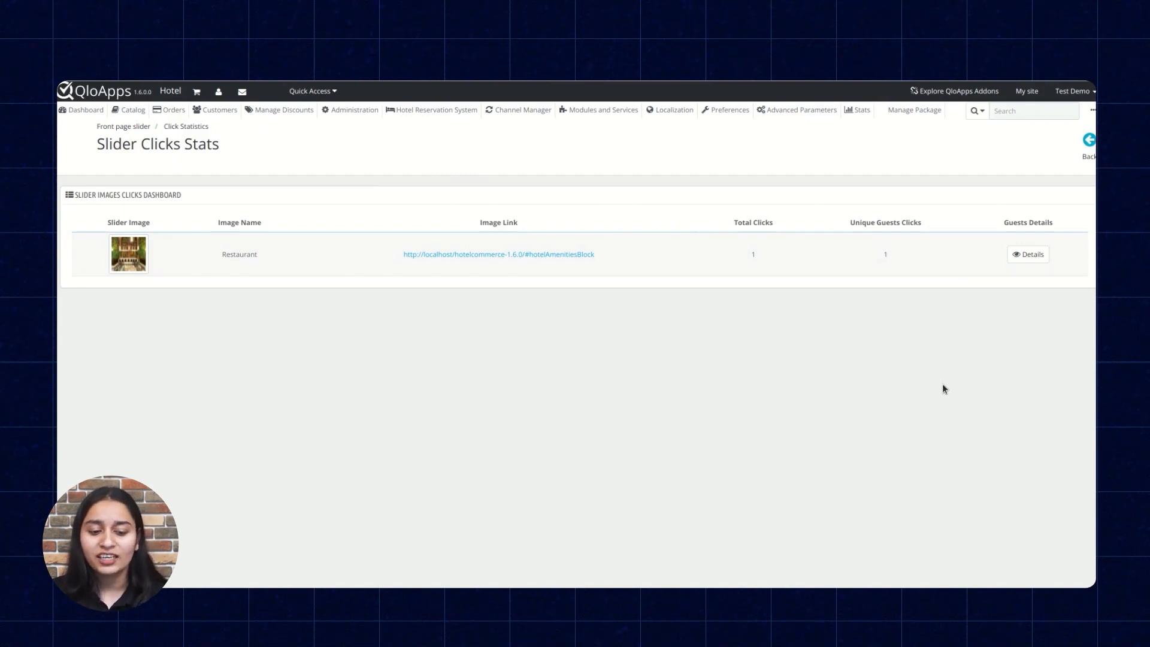
pyautogui.click(1014, 253)
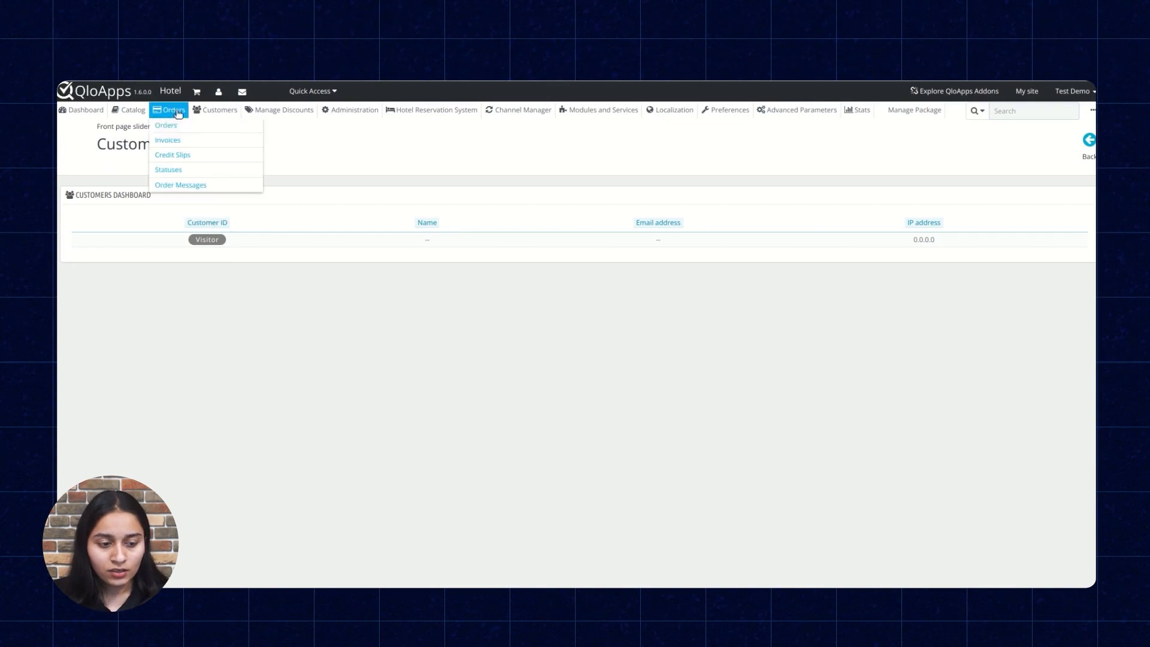
# Step: Go back to the slider click statistics and view the guest details for the General Room image of the Room Type Info slider
pyautogui.click(136, 128)
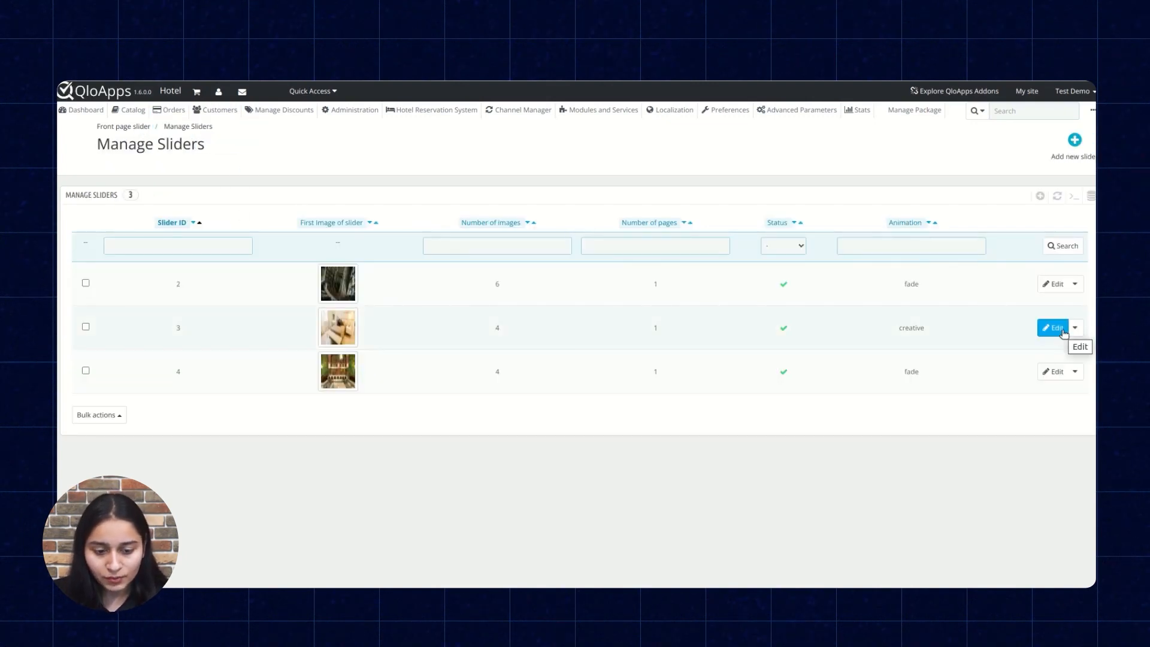
pyautogui.moveTo(1093, 110)
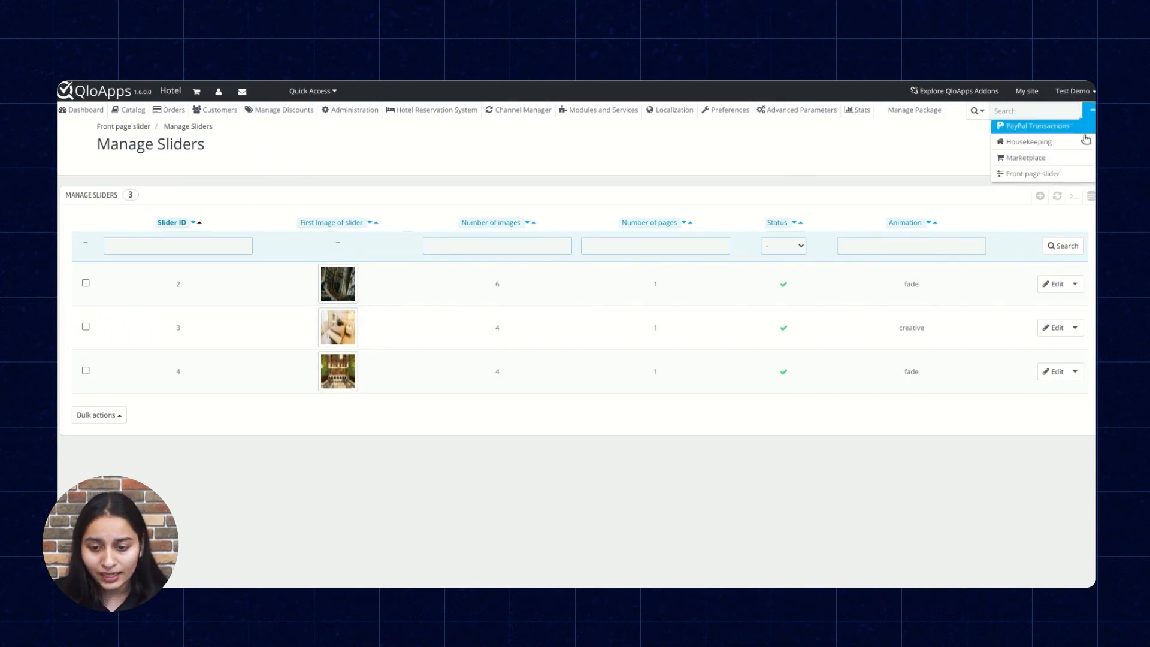
pyautogui.moveTo(1090, 175)
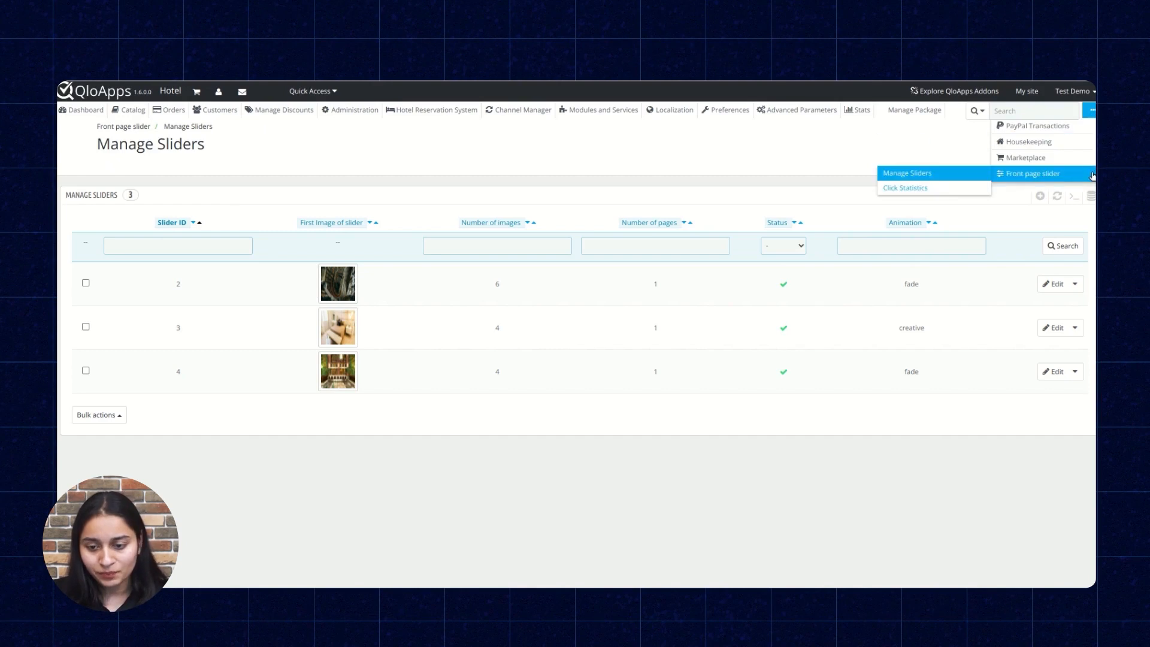
pyautogui.click(909, 186)
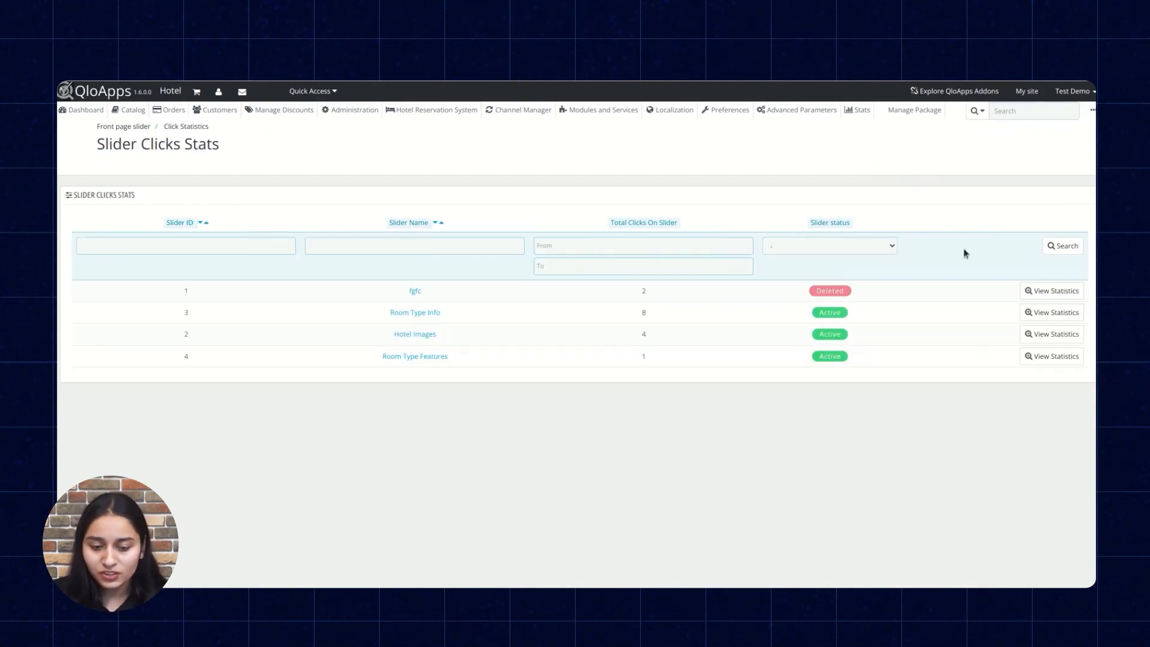
pyautogui.click(1043, 314)
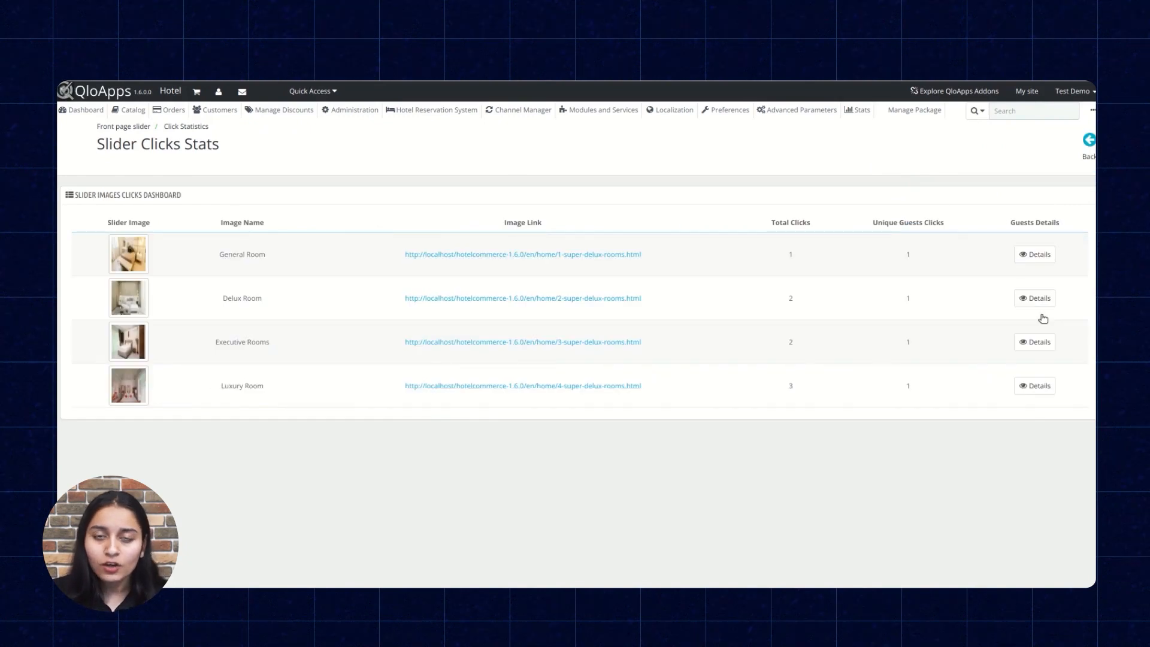
pyautogui.click(1039, 253)
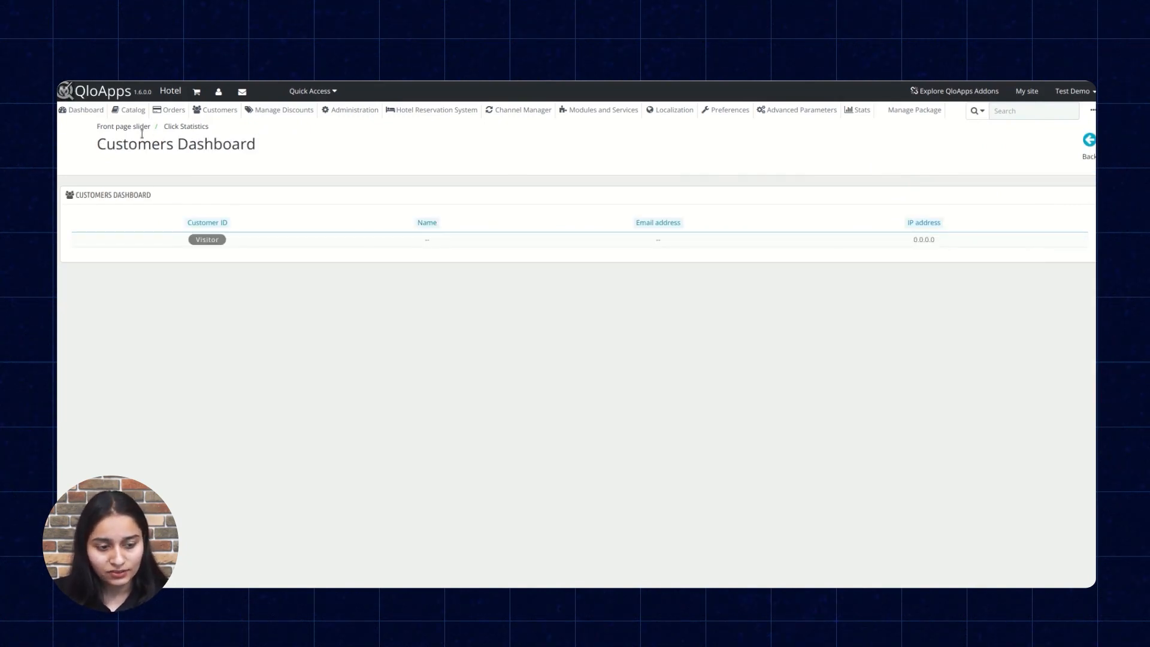
# Step: View the guest details for the pool image in the Hotel Images slider's click statistics and open the first listed customer's information
pyautogui.click(186, 127)
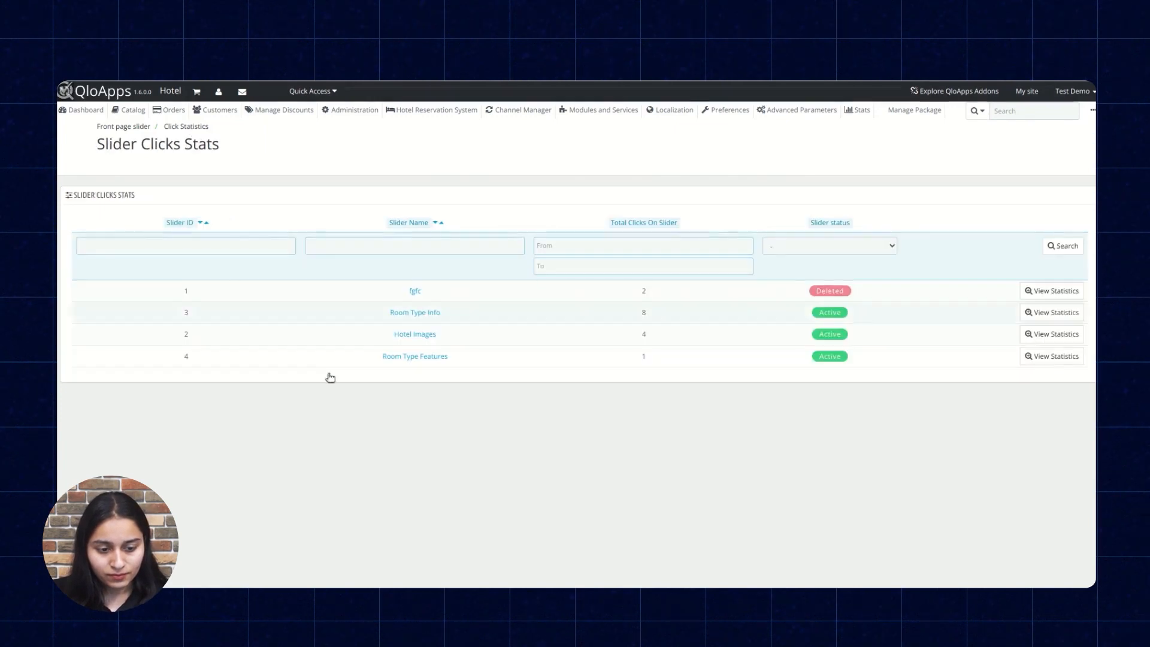
pyautogui.click(1073, 336)
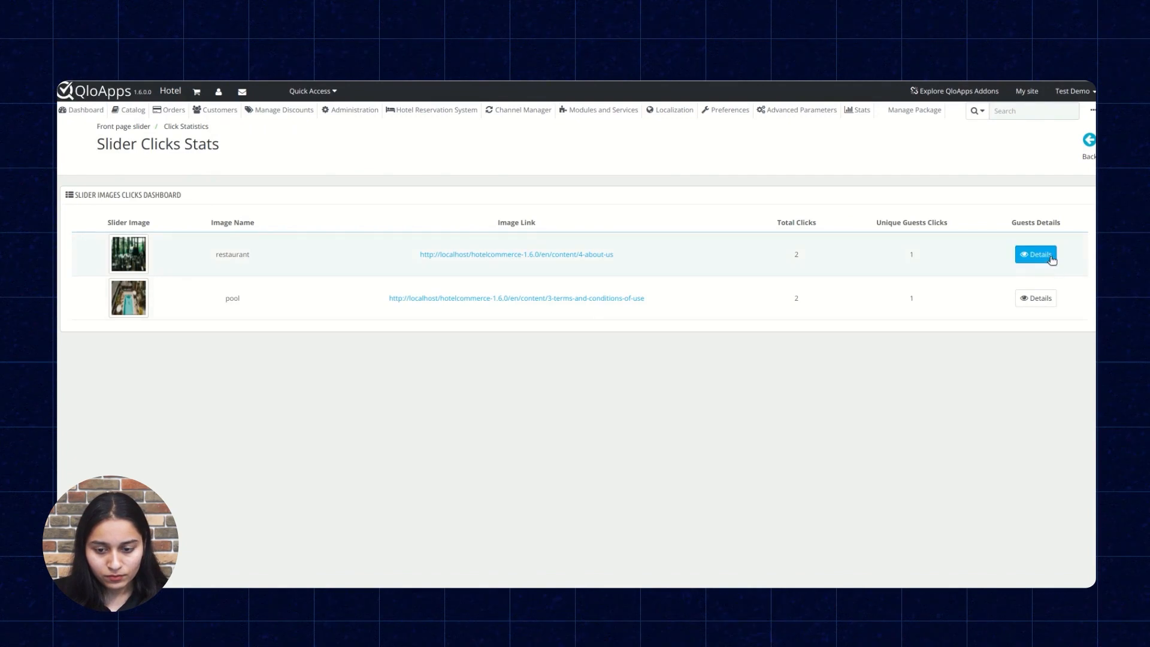
pyautogui.click(1045, 298)
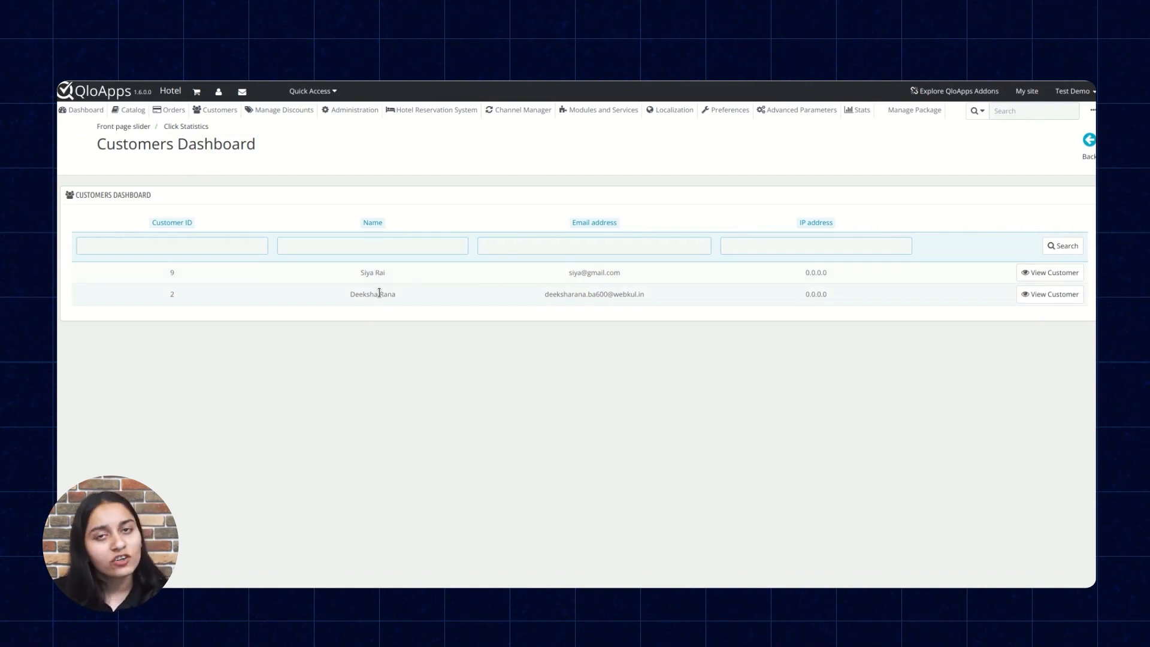
pyautogui.click(1066, 271)
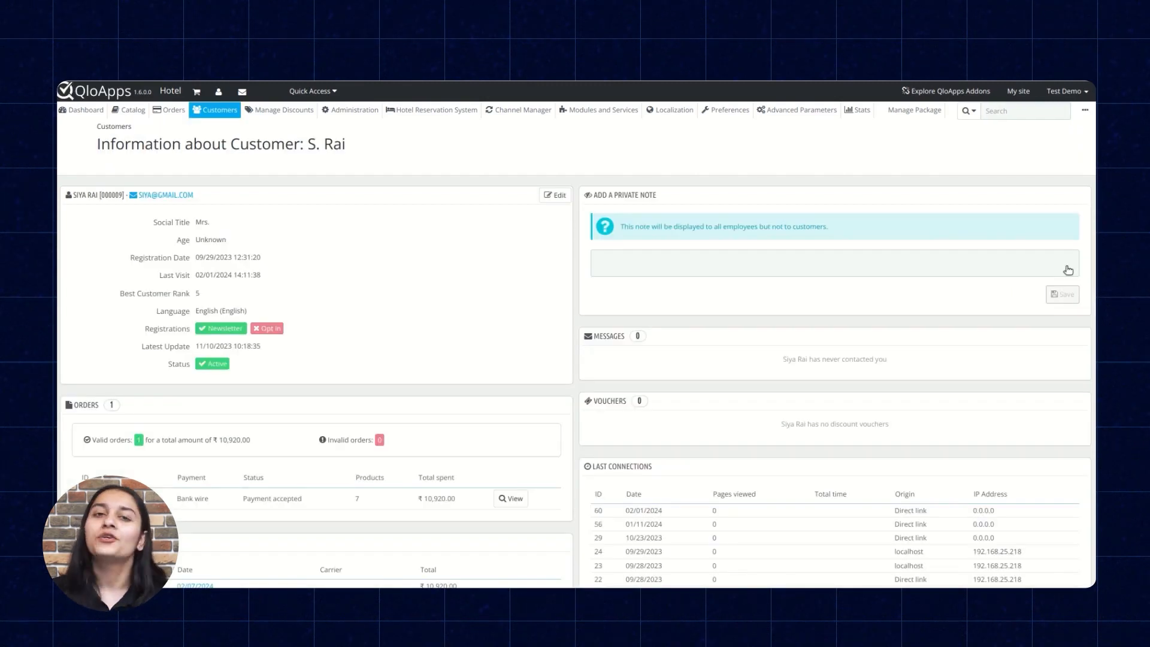